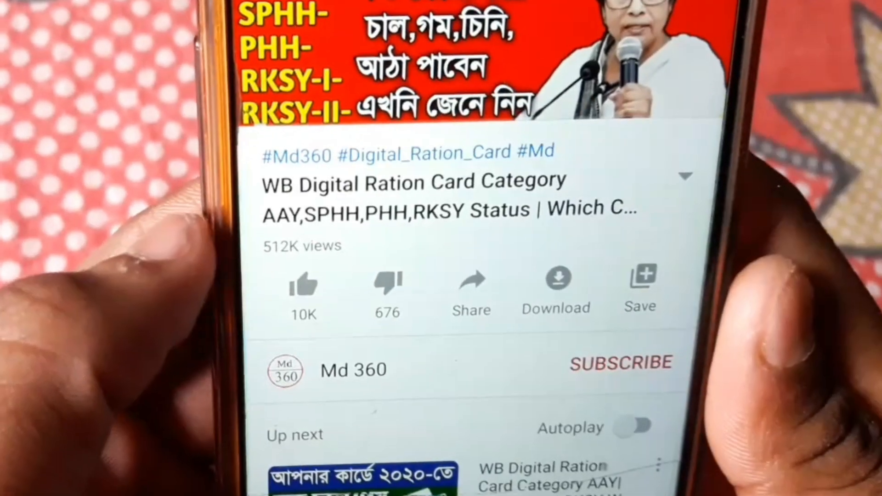
Step: Like the ration card video and subscribe to Md 360 with notifications turned on
{"action": "left_click", "coordinate": [303, 285]}
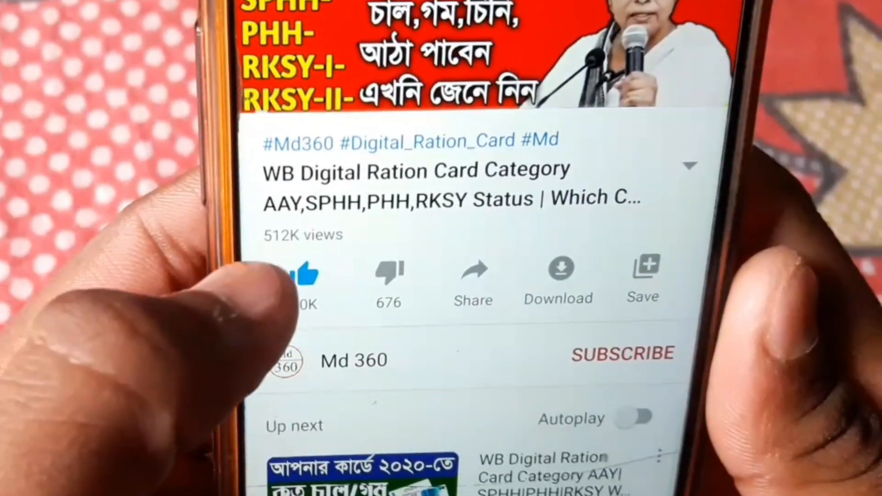
{"action": "left_click", "coordinate": [622, 354]}
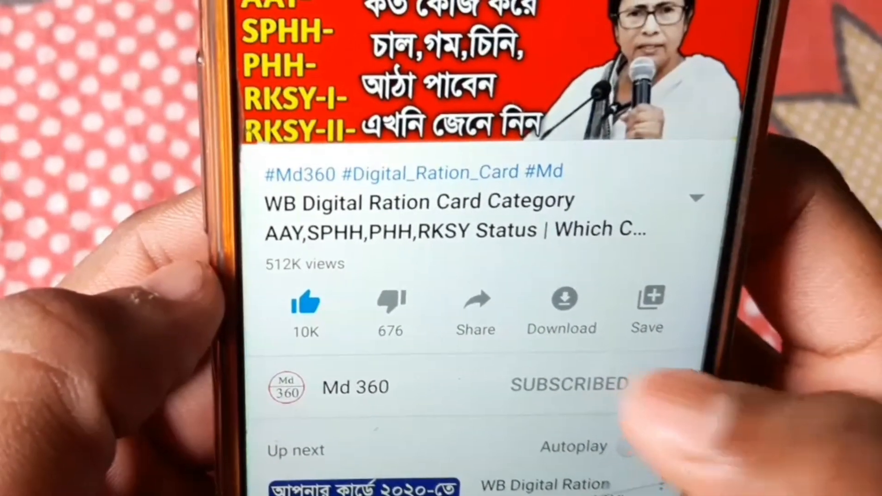
{"action": "left_click", "coordinate": [684, 373]}
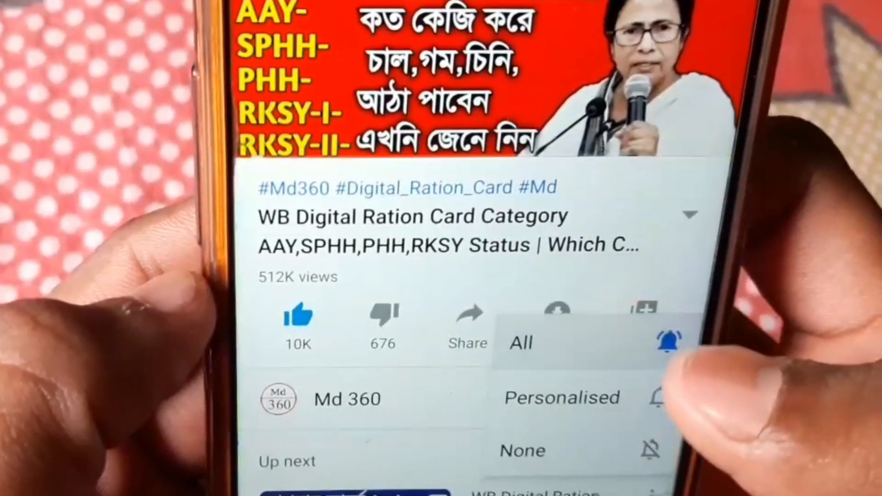
{"action": "left_click", "coordinate": [643, 349]}
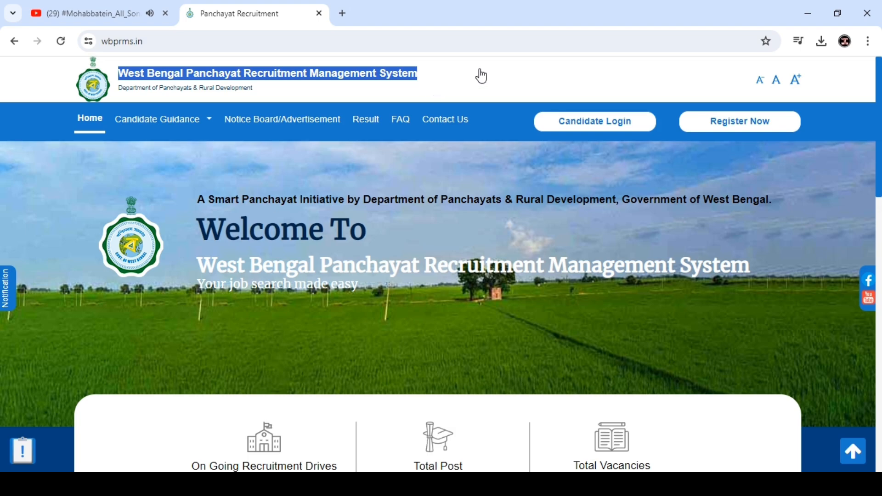
Step: Clear the selected header title text on the wbprms.in home page
{"action": "left_click", "coordinate": [477, 76]}
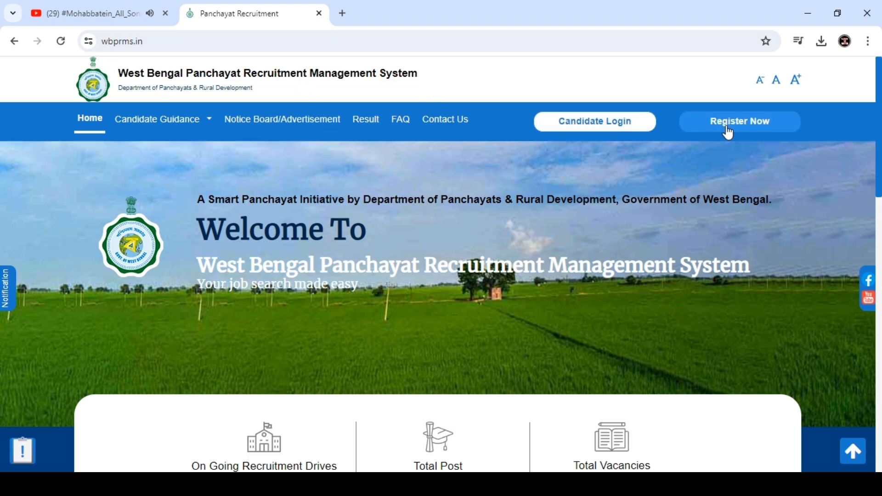
Step: Open the candidate registration form, dismiss the instruction notice and set gender to Male
{"action": "left_click", "coordinate": [728, 127]}
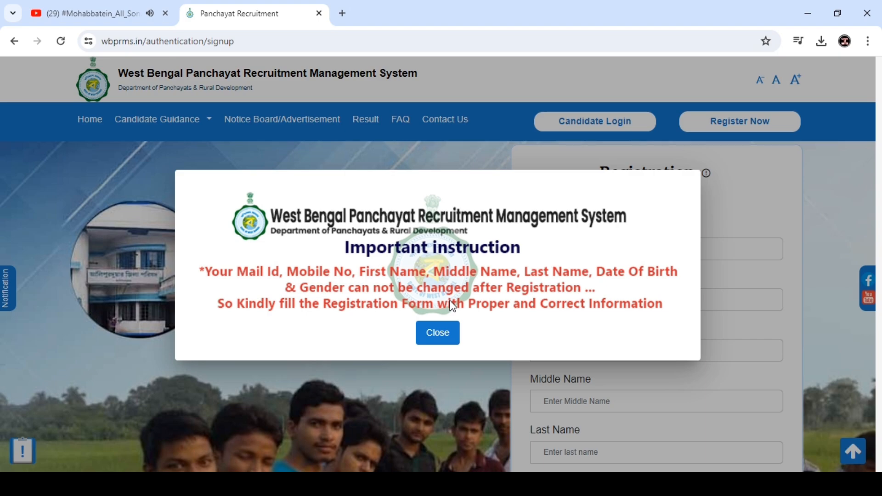
{"action": "left_click", "coordinate": [431, 334]}
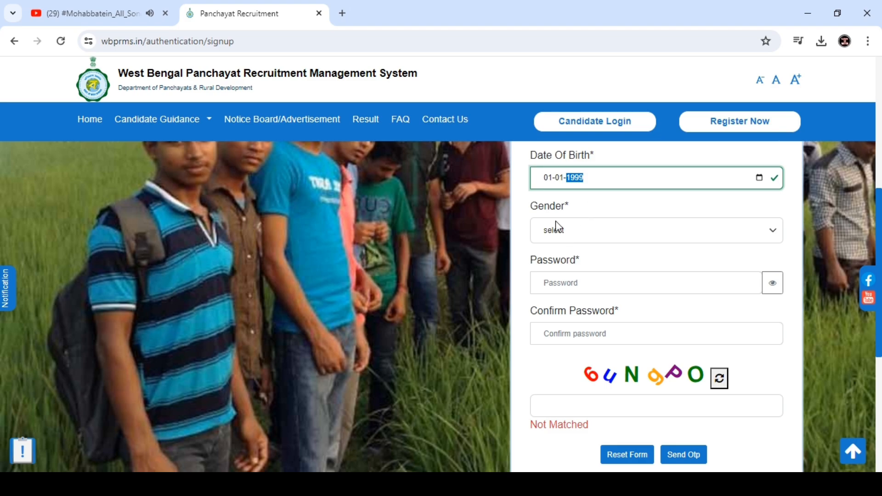
{"action": "left_click", "coordinate": [557, 226]}
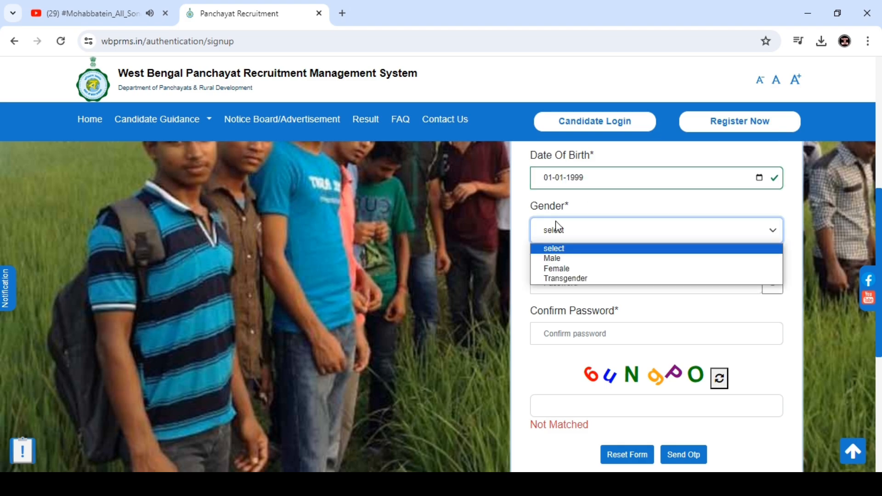
{"action": "left_click", "coordinate": [565, 259]}
Step: Enter the account password and captcha, request an OTP and type the received code
{"action": "left_click", "coordinate": [560, 283]}
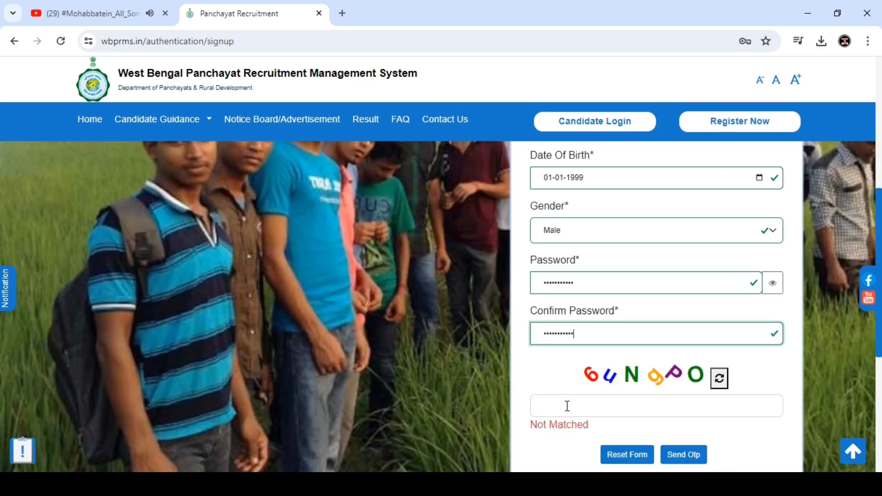
{"action": "left_click", "coordinate": [567, 406]}
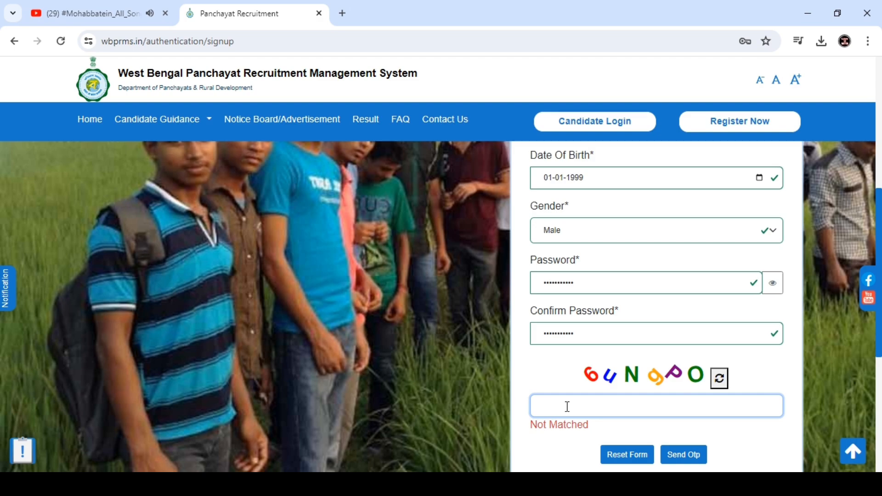
{"action": "scroll", "coordinate": [682, 373], "scroll_direction": "down", "scroll_amount": 2}
{"action": "left_click", "coordinate": [682, 373]}
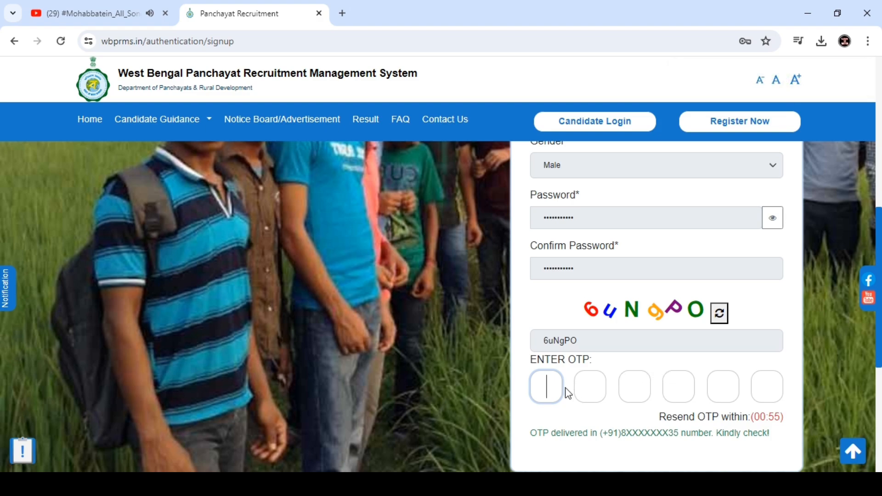
{"action": "scroll", "coordinate": [560, 388], "scroll_direction": "down", "scroll_amount": 1}
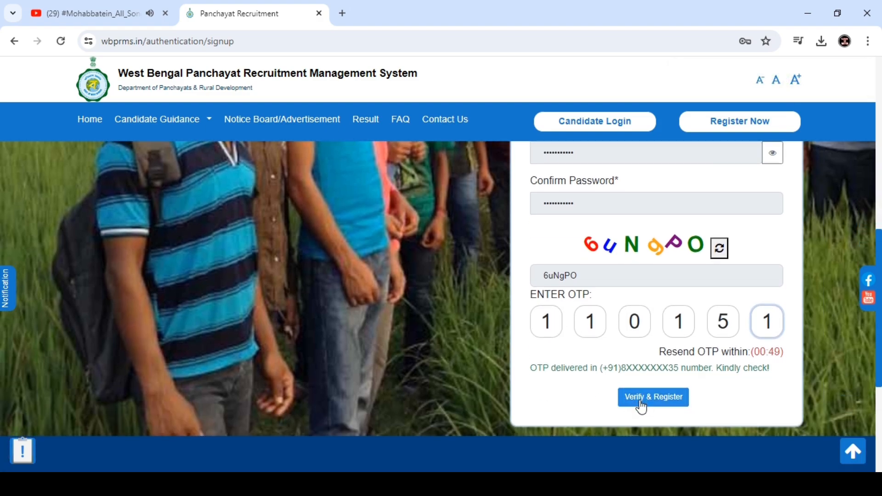
Step: Verify the OTP to register, then log in to the new candidate account
{"action": "left_click", "coordinate": [642, 407]}
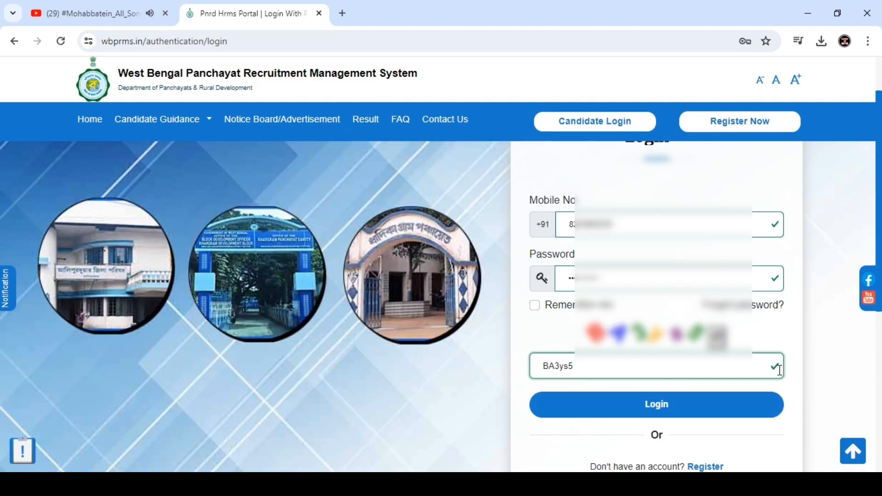
{"action": "left_click", "coordinate": [668, 403]}
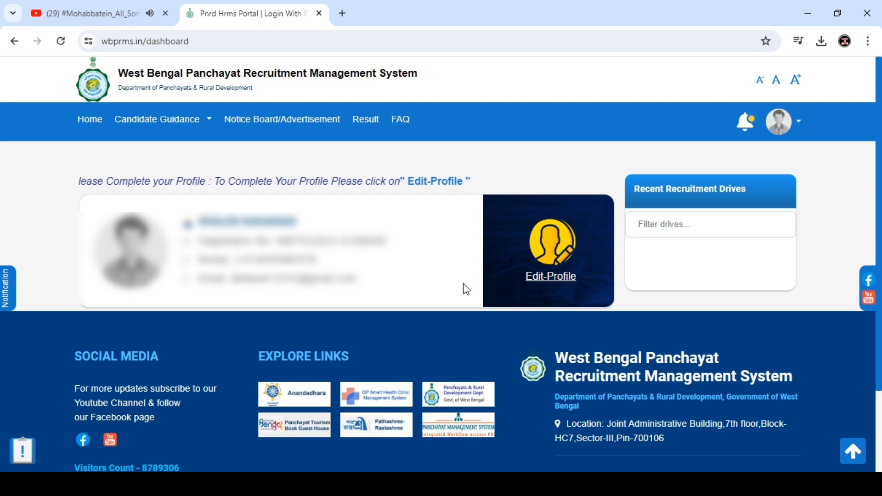
Step: Open Edit-Profile, review the photo requirements and position the crop box on download.jfif at 160 × 213
{"action": "left_click", "coordinate": [548, 283]}
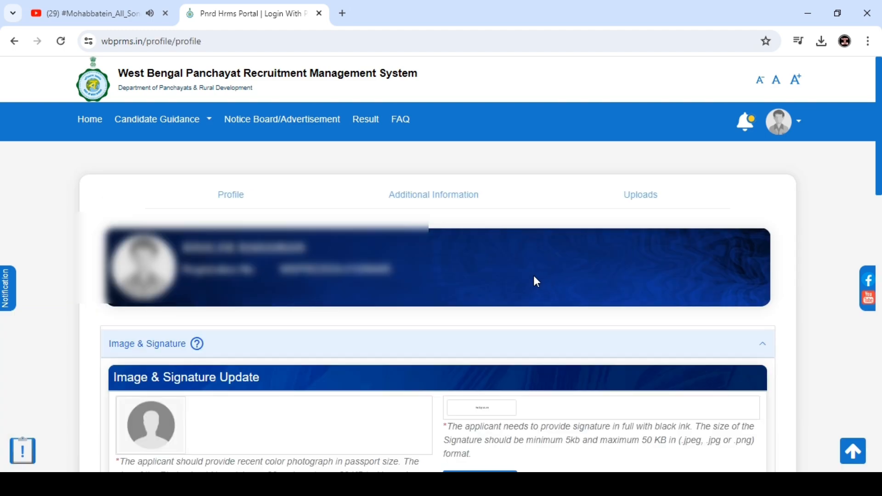
{"action": "left_click_drag", "start_coordinate": [285, 269], "coordinate": [405, 269]}
{"action": "left_click", "coordinate": [368, 319]}
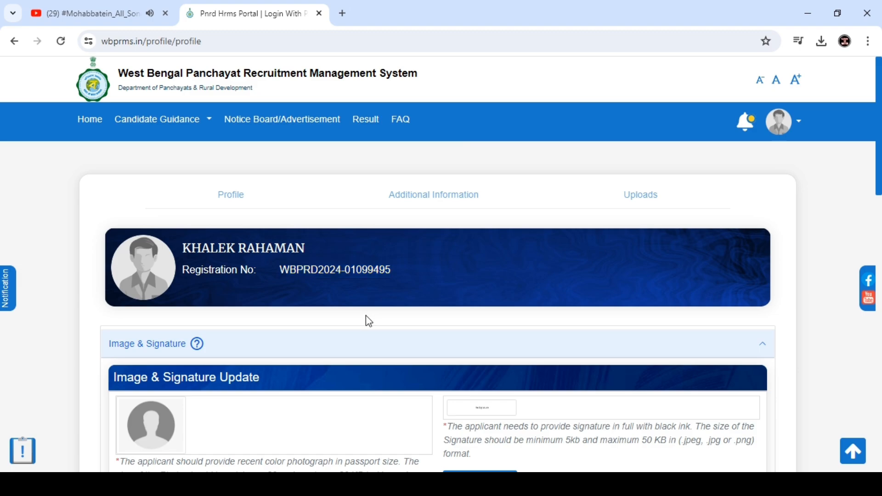
{"action": "scroll", "coordinate": [426, 282], "scroll_direction": "down", "scroll_amount": 3}
{"action": "scroll", "coordinate": [426, 280], "scroll_direction": "down", "scroll_amount": 1}
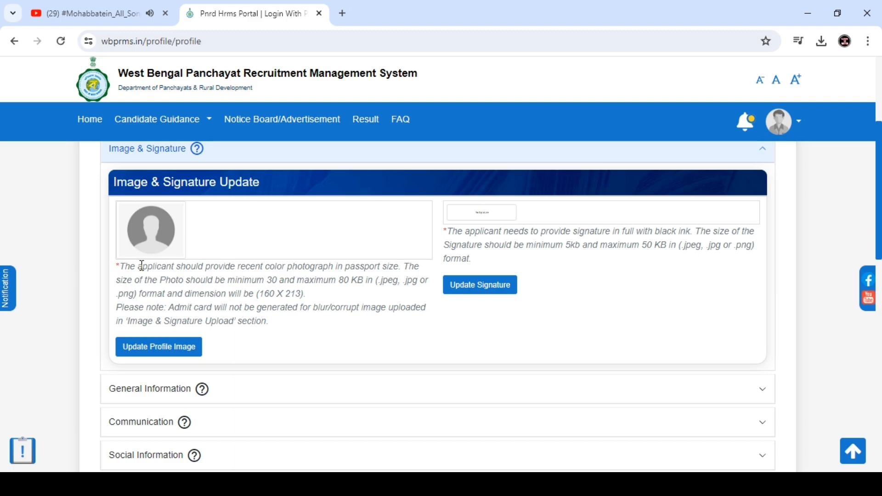
{"action": "left_click_drag", "start_coordinate": [119, 266], "coordinate": [396, 267]}
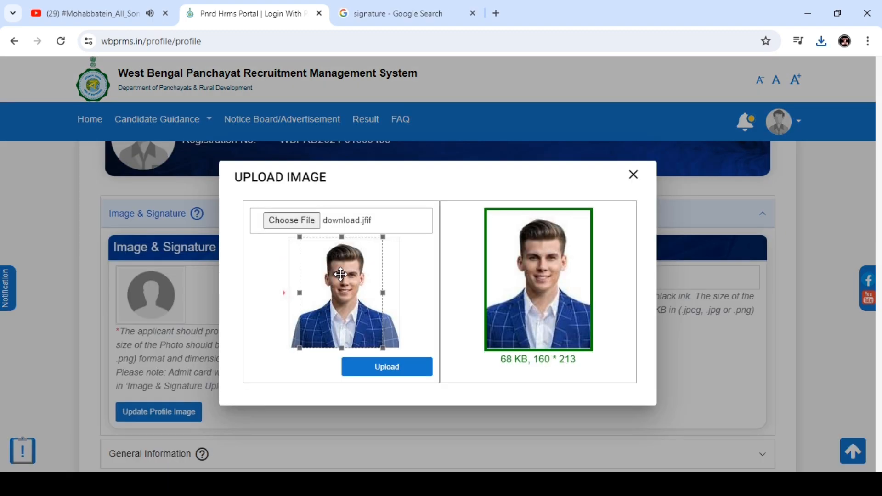
{"action": "left_click_drag", "start_coordinate": [344, 278], "coordinate": [346, 278]}
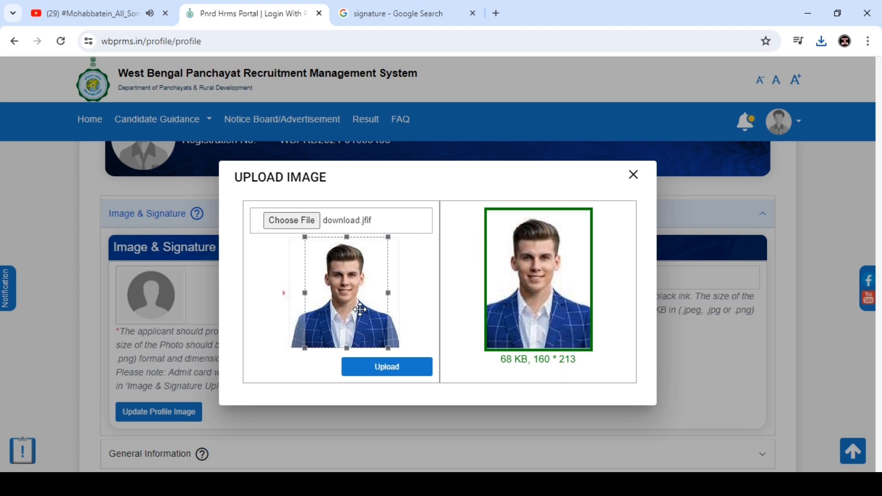
Step: Upload the cropped photo as the profile image and review the signature requirement note
{"action": "left_click", "coordinate": [388, 373]}
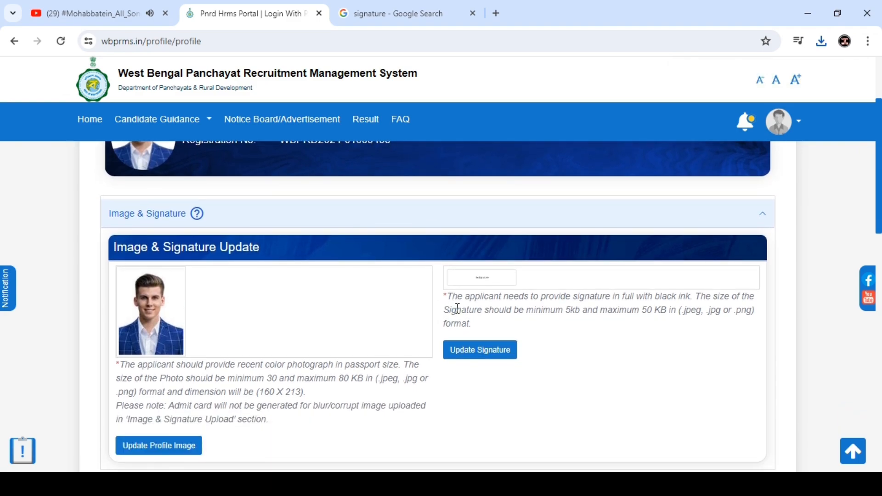
{"action": "mouse_move", "coordinate": [448, 297]}
{"action": "left_mouse_down"}
{"action": "mouse_move", "coordinate": [579, 291]}
{"action": "mouse_move", "coordinate": [694, 309]}
{"action": "left_mouse_up"}
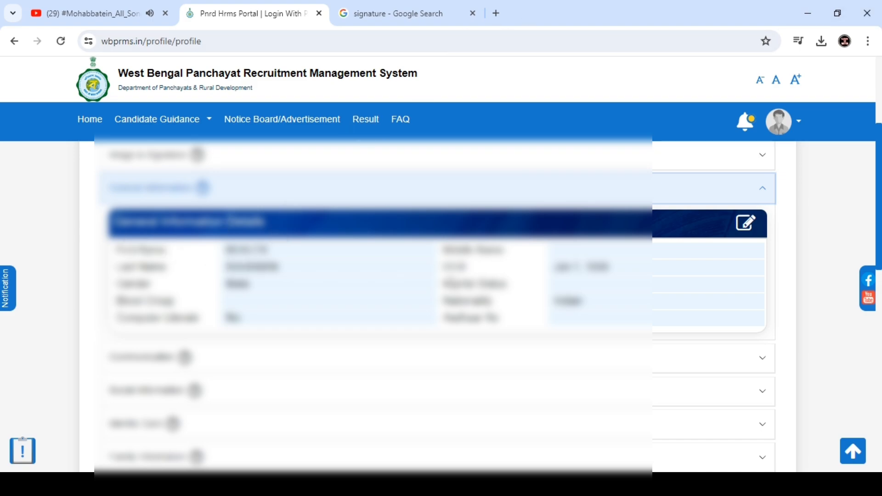
Step: Edit the general information, setting marital status to Single and blood group to O+
{"action": "left_click", "coordinate": [746, 225]}
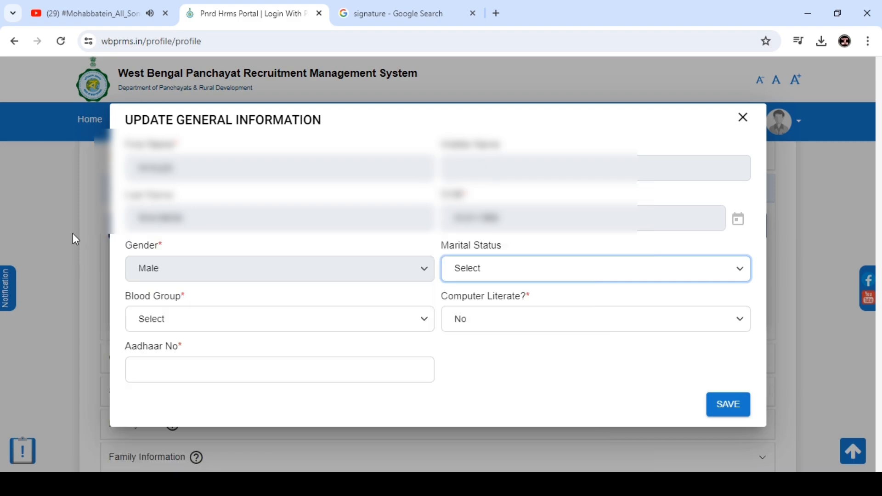
{"action": "left_click", "coordinate": [500, 275]}
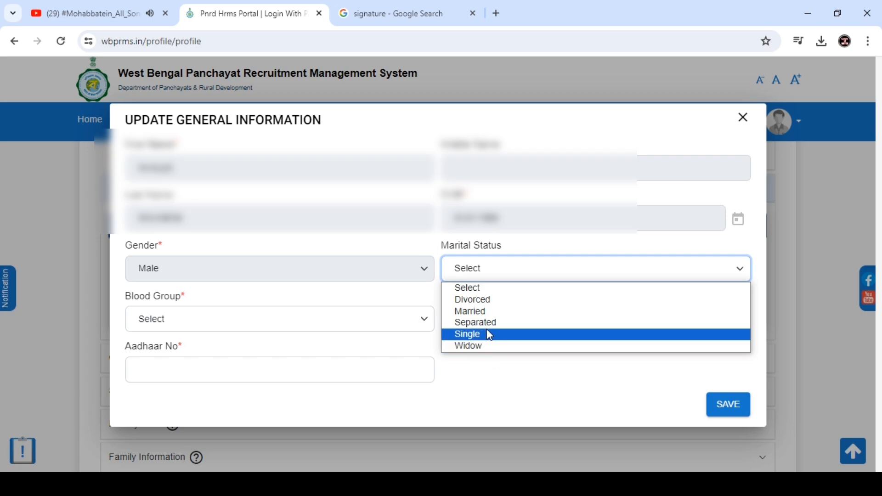
{"action": "left_click", "coordinate": [484, 312]}
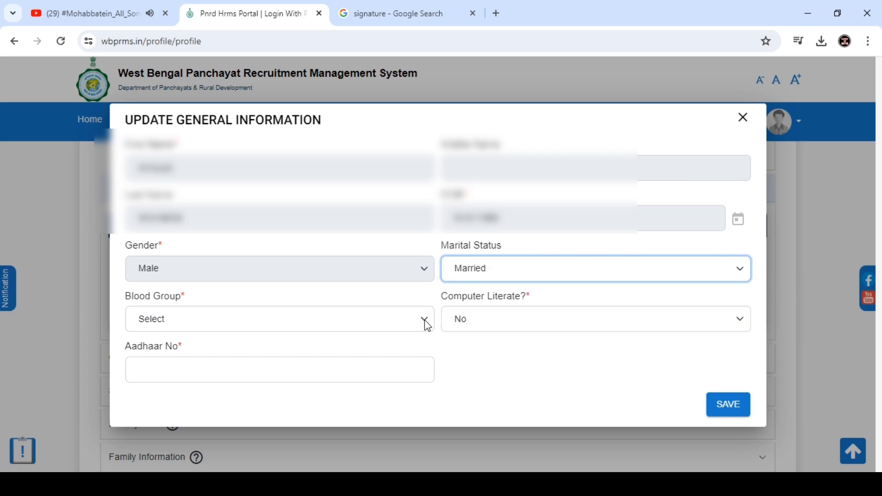
{"action": "left_click", "coordinate": [481, 269]}
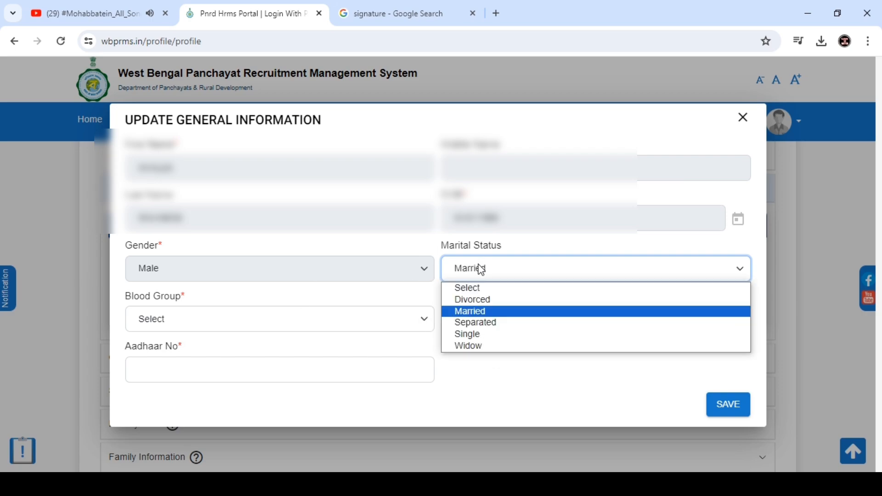
{"action": "left_click", "coordinate": [483, 335]}
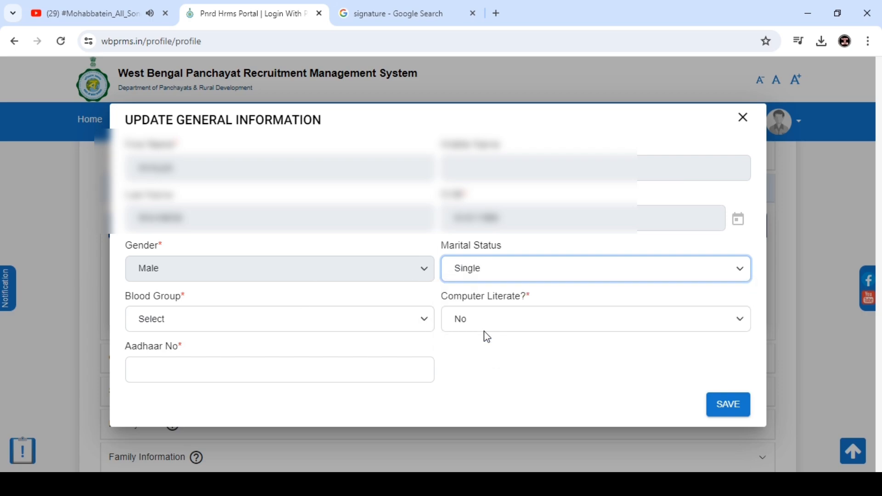
{"action": "left_click", "coordinate": [200, 320]}
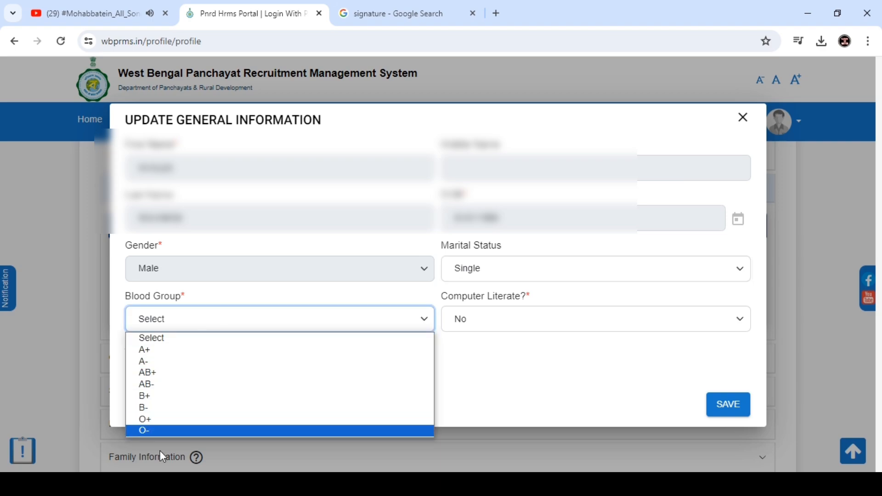
{"action": "left_click", "coordinate": [179, 420]}
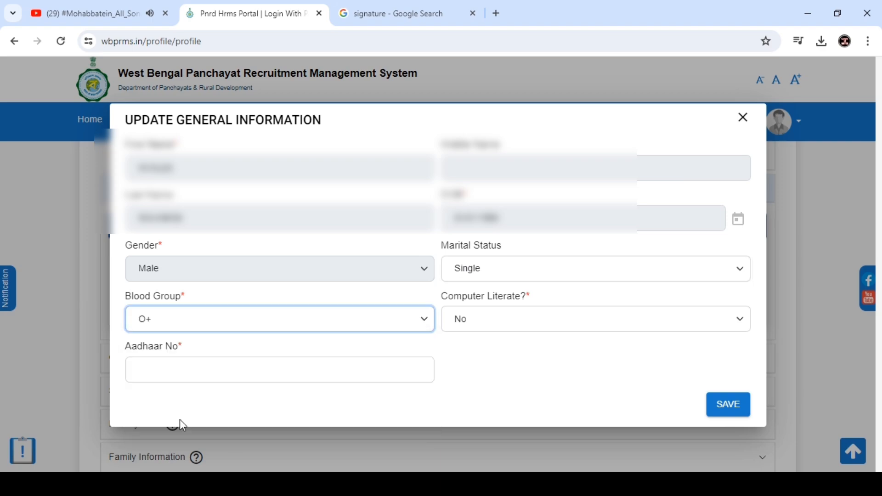
Step: Set computer literacy to Yes, enter the Aadhaar number and save the general information
{"action": "left_click", "coordinate": [495, 317]}
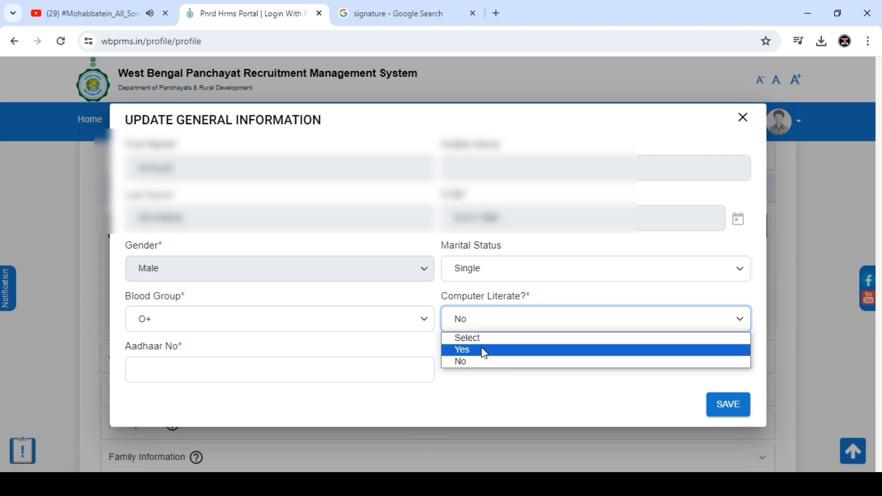
{"action": "left_click", "coordinate": [482, 351]}
{"action": "left_click", "coordinate": [502, 319]}
{"action": "left_click", "coordinate": [491, 360]}
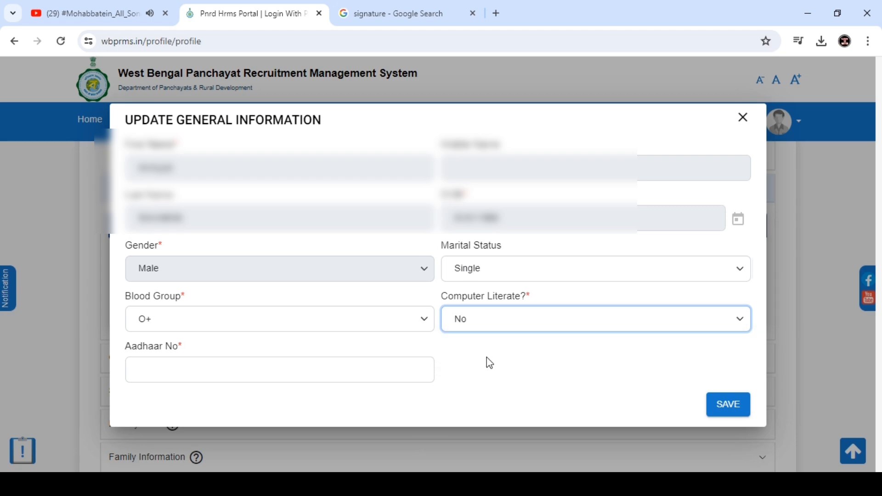
{"action": "left_click", "coordinate": [484, 320]}
{"action": "left_click", "coordinate": [487, 350]}
{"action": "left_click", "coordinate": [208, 374]}
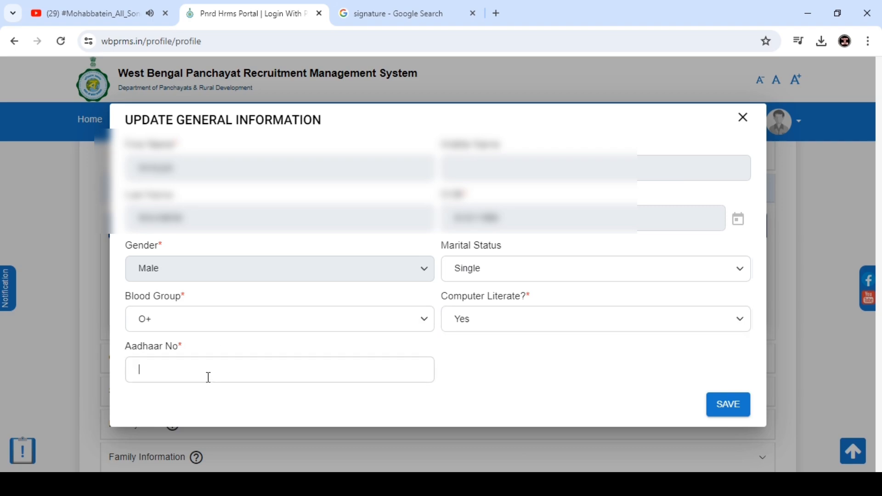
{"action": "type", "text": "12"}
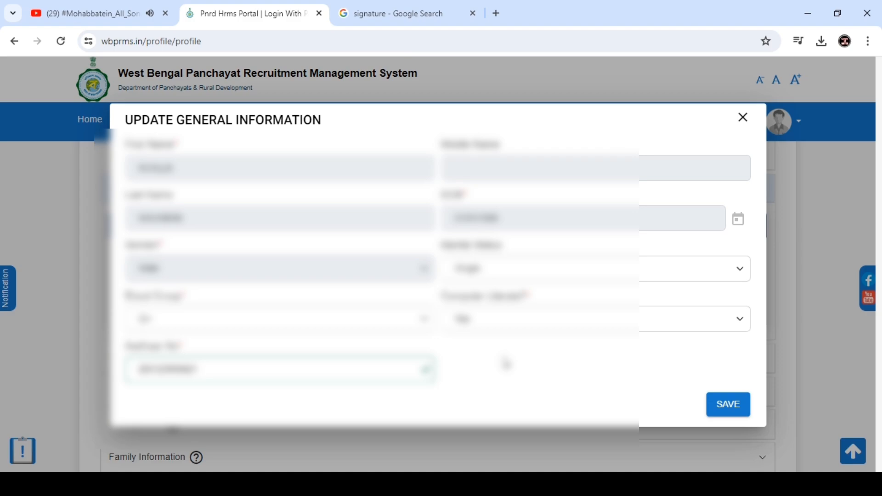
{"action": "left_click", "coordinate": [726, 404]}
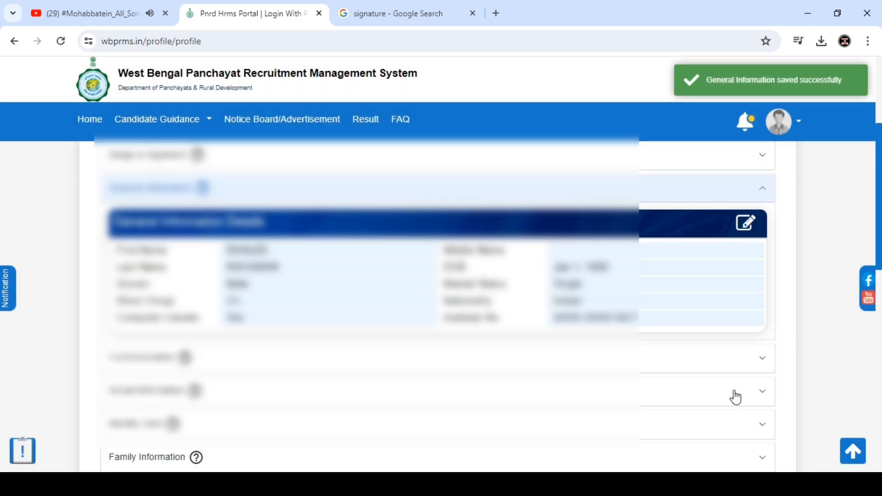
Step: Collapse General Information, briefly check Communication, and expand the Social Information section
{"action": "left_click", "coordinate": [763, 189]}
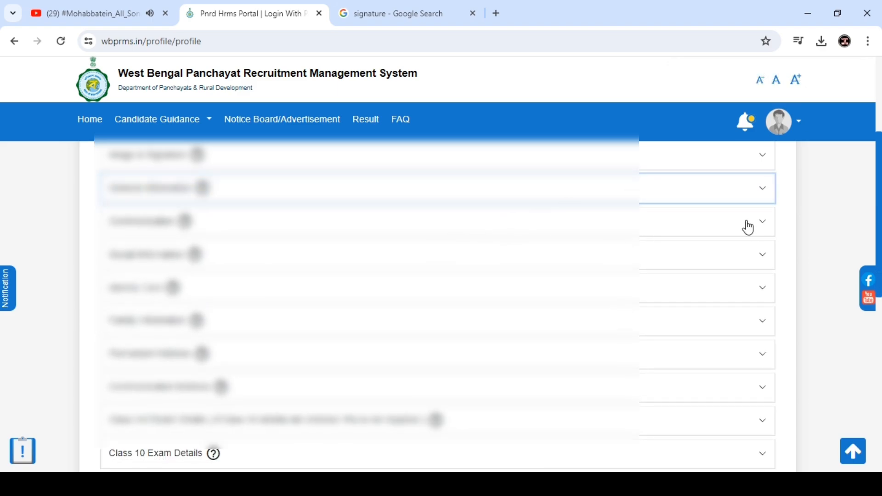
{"action": "left_click", "coordinate": [765, 222]}
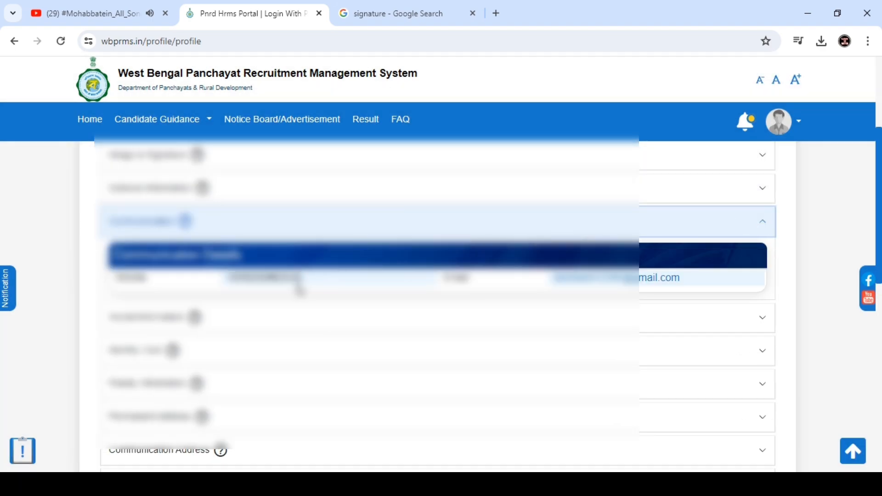
{"action": "left_click", "coordinate": [762, 222]}
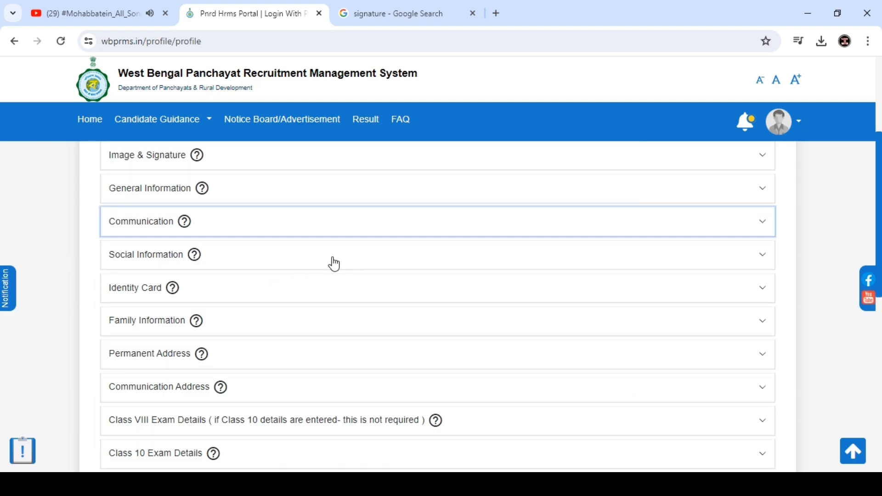
{"action": "left_click", "coordinate": [762, 256]}
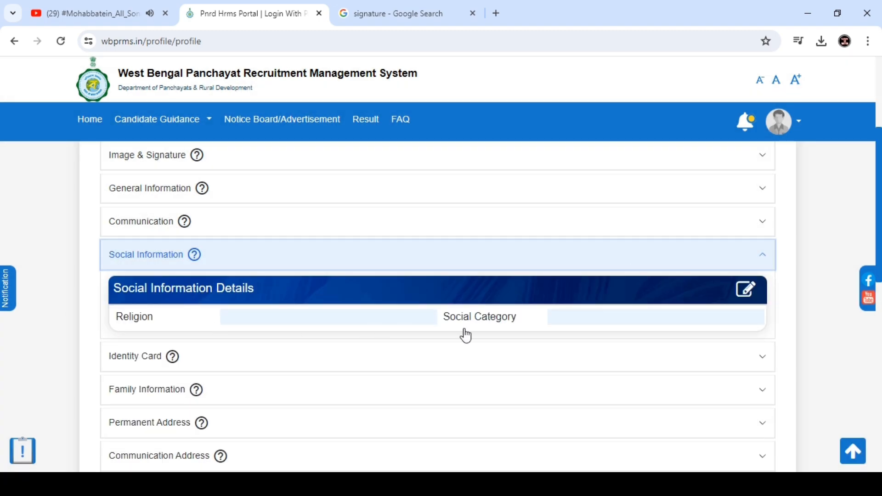
Step: Set religion to Islam and social category to OBC-A, save, and collapse the section
{"action": "left_click", "coordinate": [745, 289]}
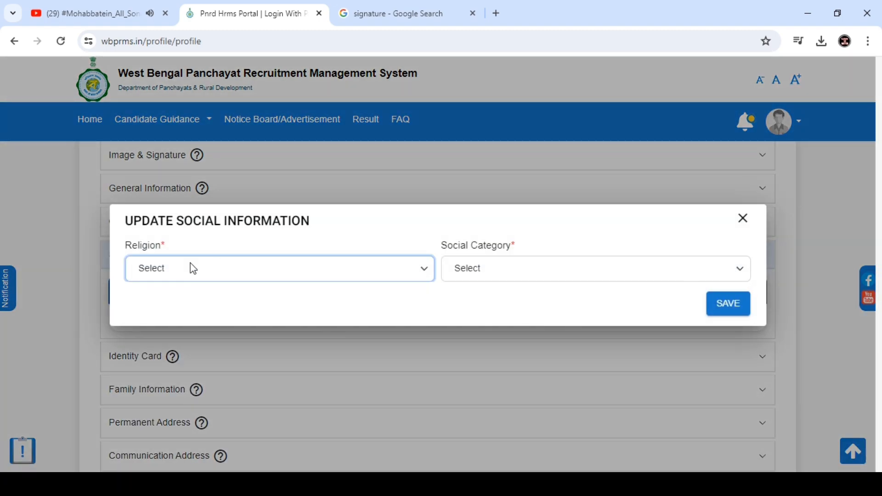
{"action": "left_click", "coordinate": [193, 268]}
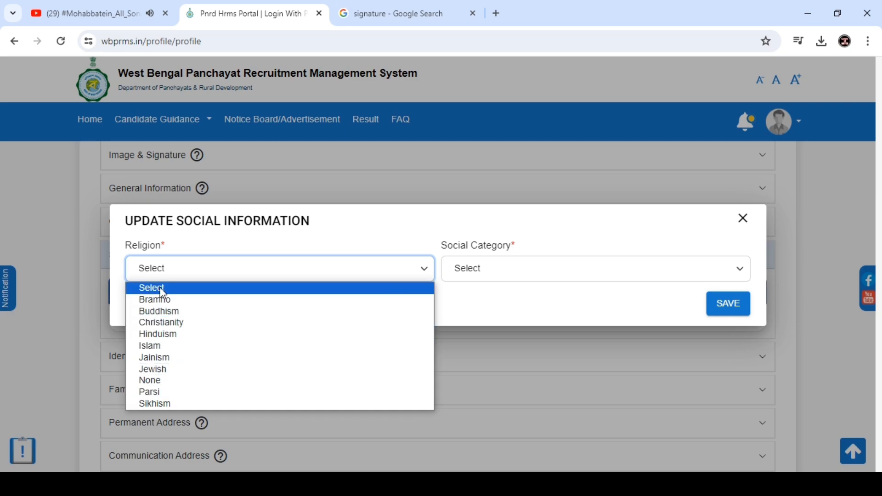
{"action": "left_click", "coordinate": [198, 346]}
{"action": "left_click", "coordinate": [481, 275]}
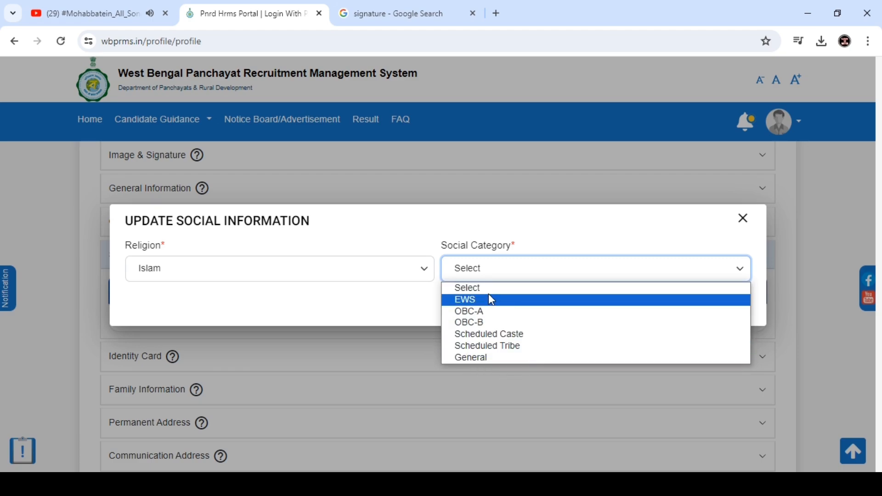
{"action": "left_click", "coordinate": [480, 311]}
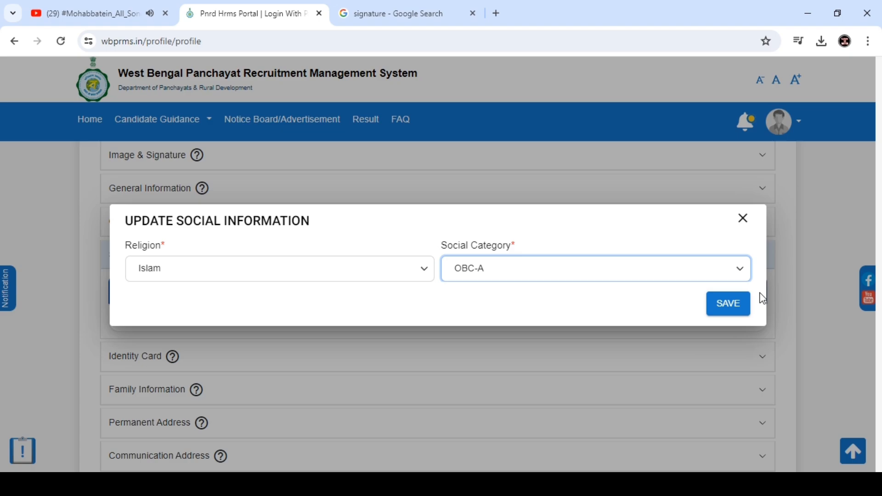
{"action": "left_click", "coordinate": [734, 305]}
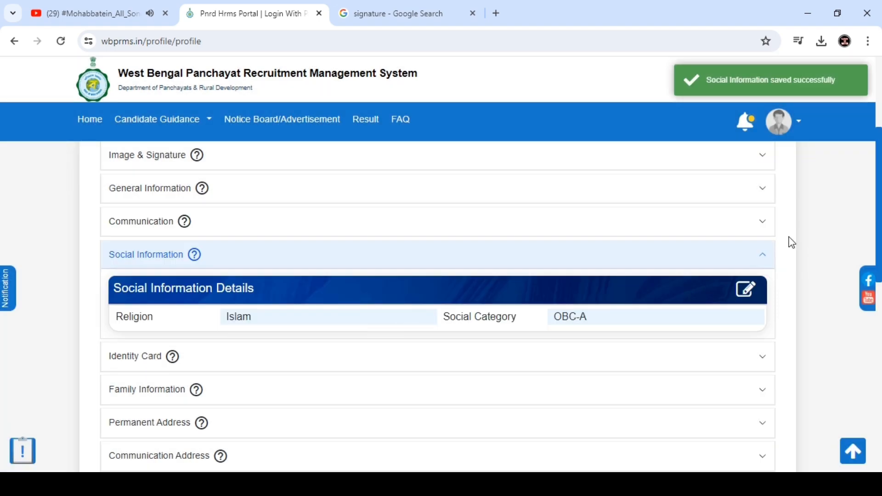
{"action": "left_click", "coordinate": [769, 260]}
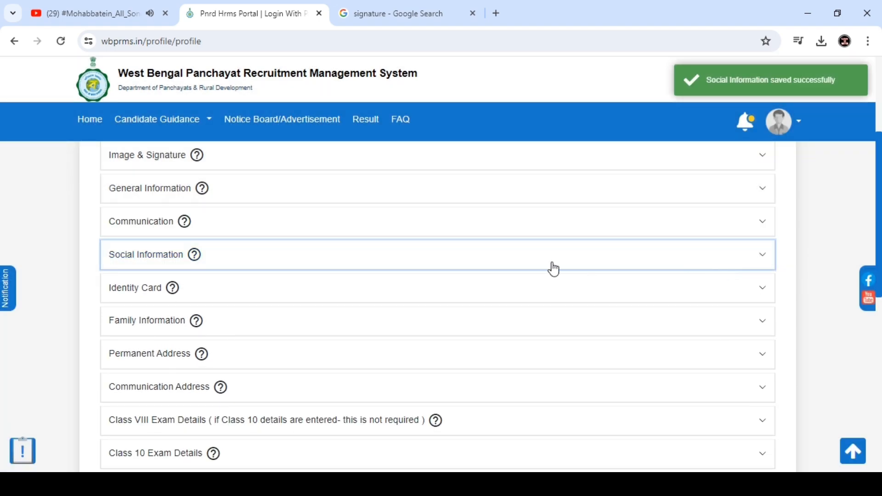
Step: Save Voter Card as the identity card type, then expand Family Information
{"action": "left_click", "coordinate": [761, 294]}
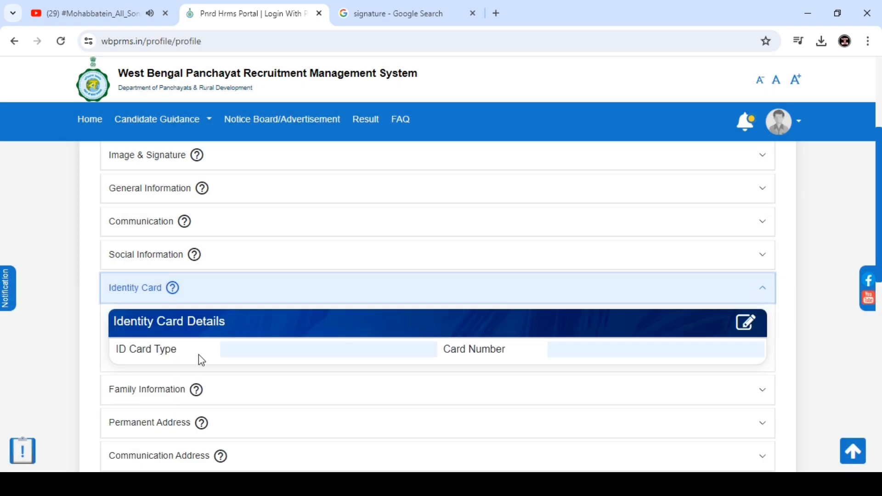
{"action": "left_click", "coordinate": [746, 322]}
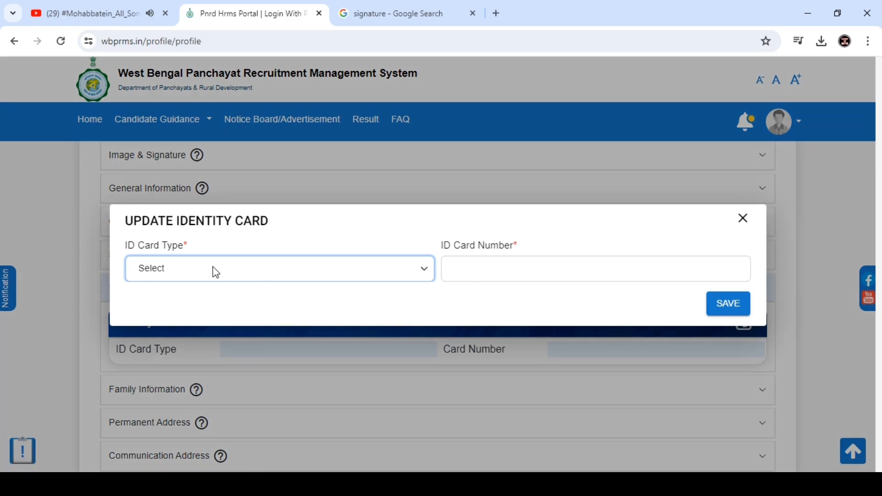
{"action": "left_click", "coordinate": [213, 268]}
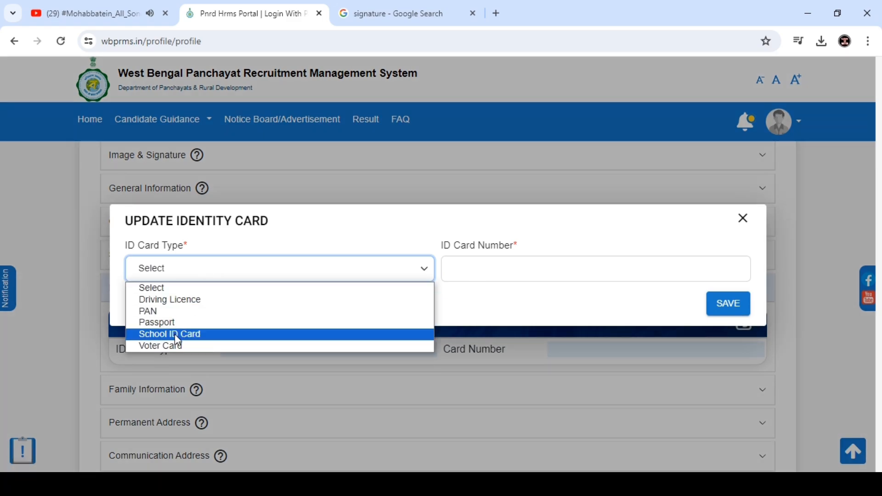
{"action": "left_click", "coordinate": [161, 345]}
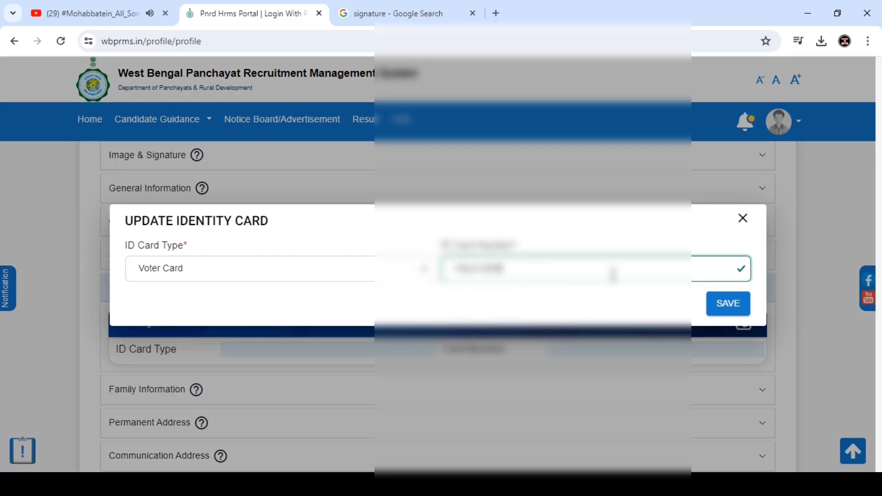
{"action": "left_click", "coordinate": [718, 301]}
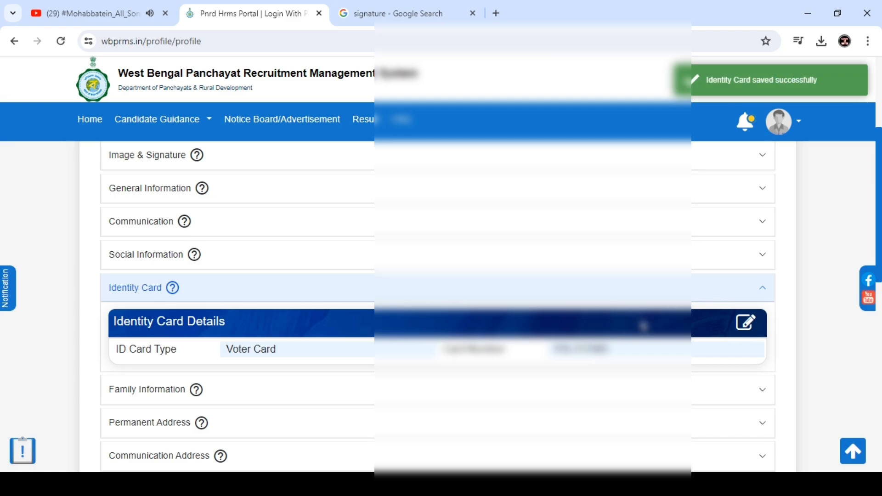
{"action": "left_click", "coordinate": [773, 290]}
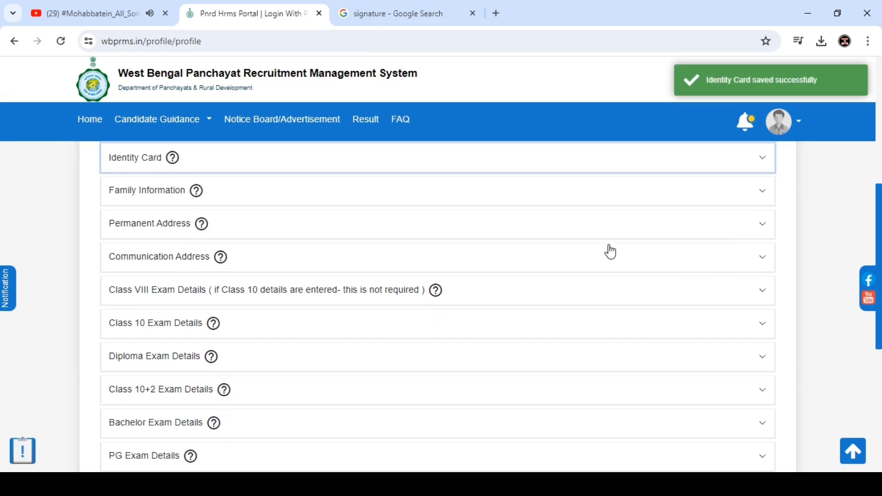
{"action": "left_click", "coordinate": [765, 199]}
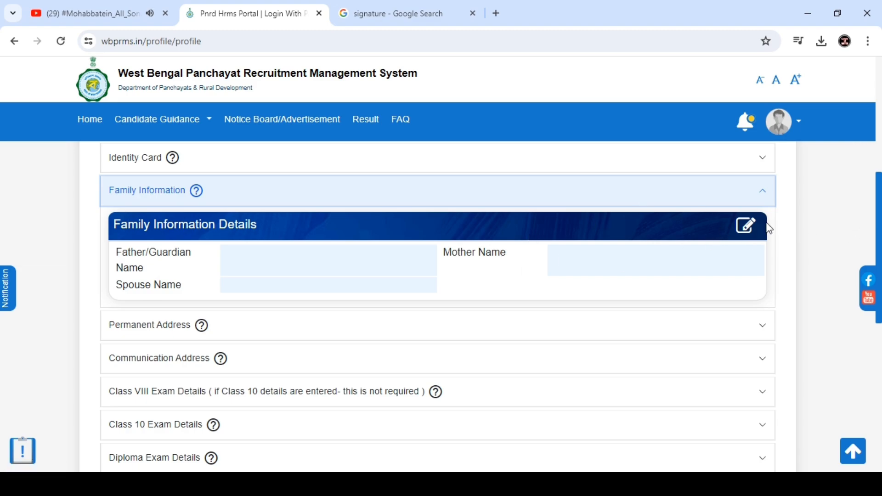
Step: Enter the father/guardian, mother and spouse names in Family Information, save, and collapse the section
{"action": "left_click", "coordinate": [745, 225]}
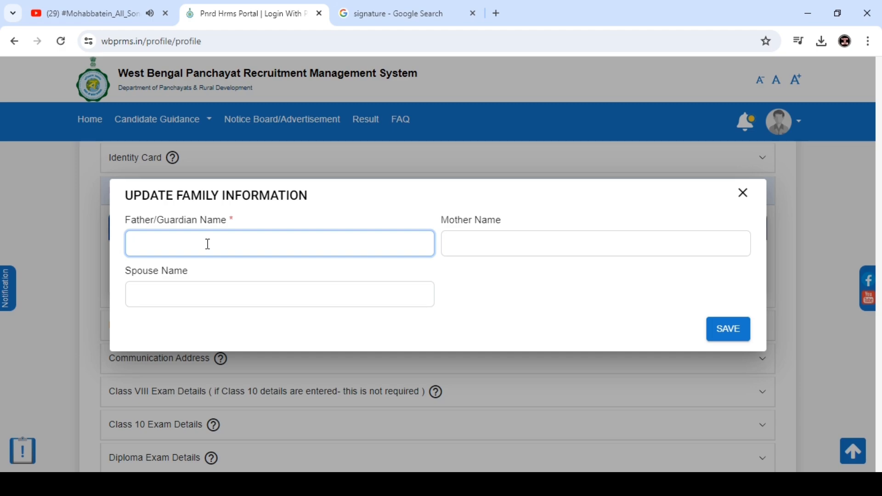
{"action": "type", "text": "DEMO TEST"}
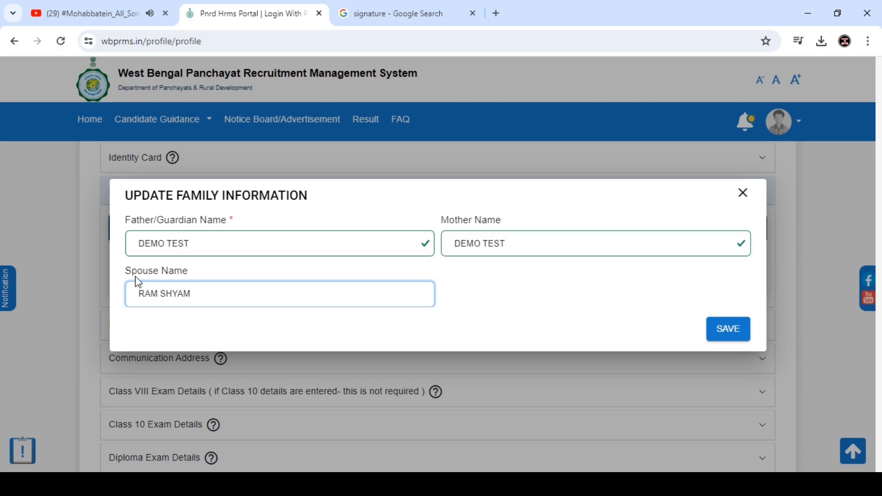
{"action": "left_click_drag", "start_coordinate": [124, 276], "coordinate": [216, 277]}
{"action": "left_click", "coordinate": [217, 277]}
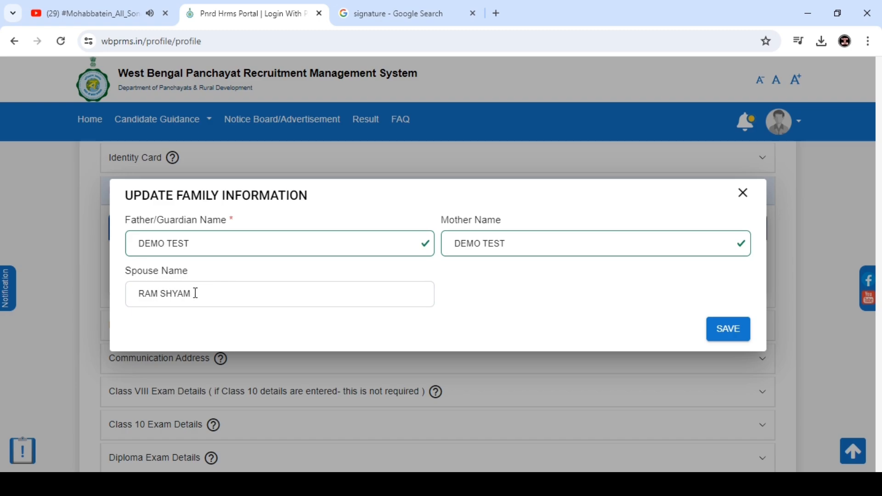
{"action": "left_click", "coordinate": [729, 328]}
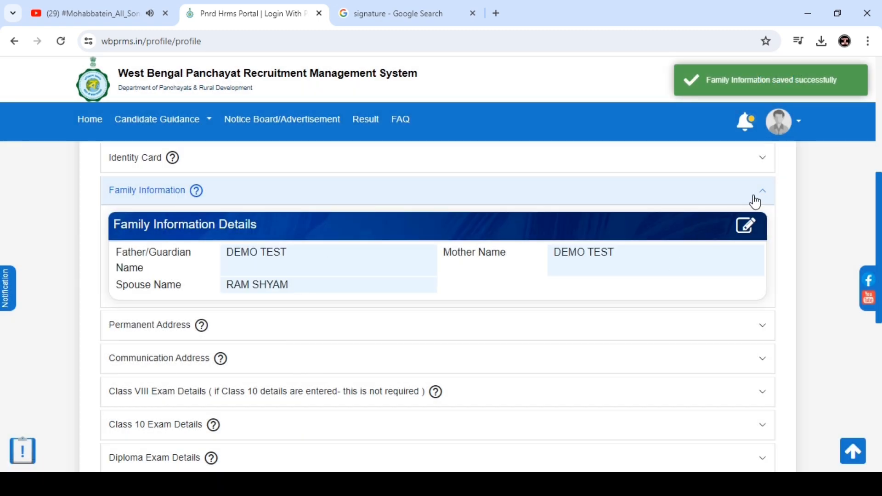
{"action": "left_click", "coordinate": [760, 193]}
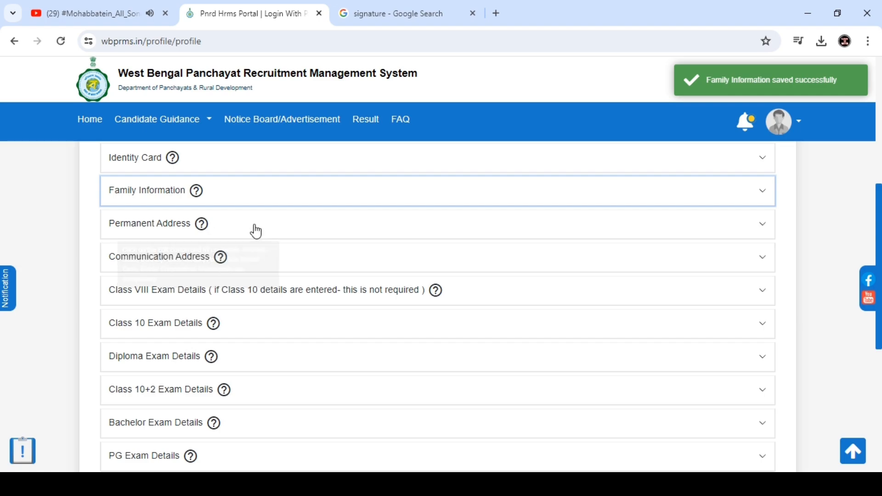
Step: Save the completed Permanent Address details, then expand the Communication Address section
{"action": "left_click", "coordinate": [769, 226]}
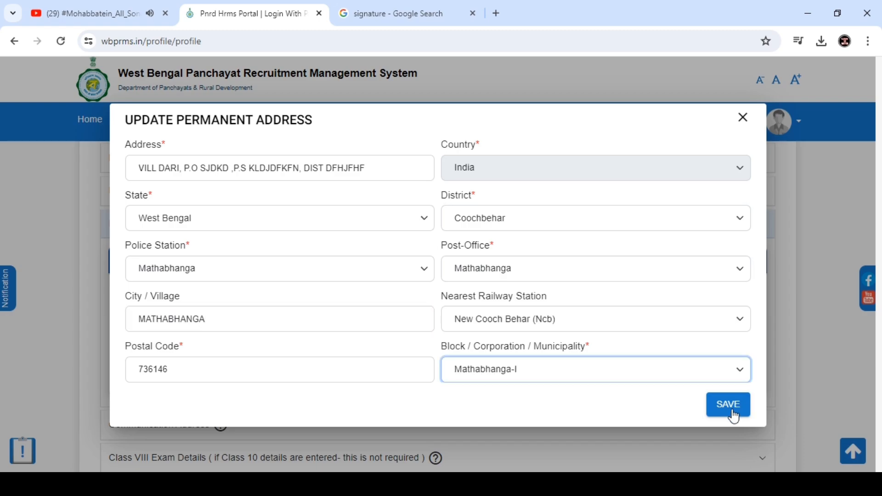
{"action": "left_click", "coordinate": [728, 405]}
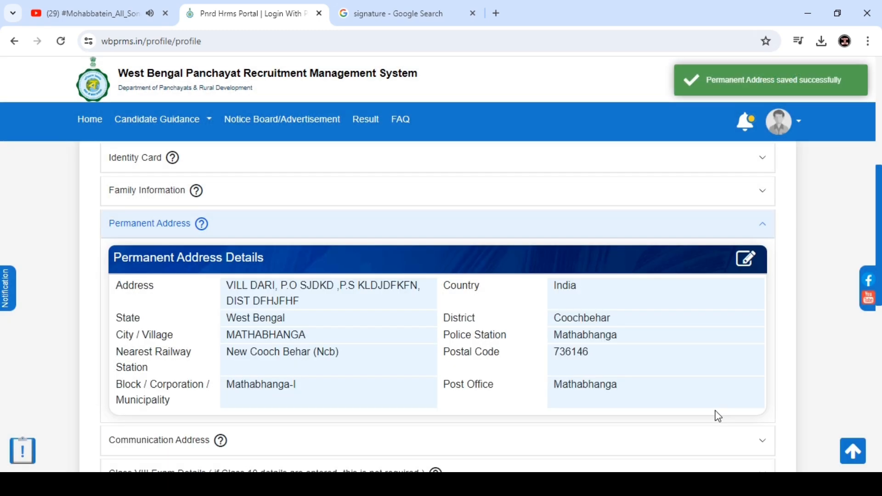
{"action": "scroll", "coordinate": [689, 278], "scroll_direction": "down", "scroll_amount": 4}
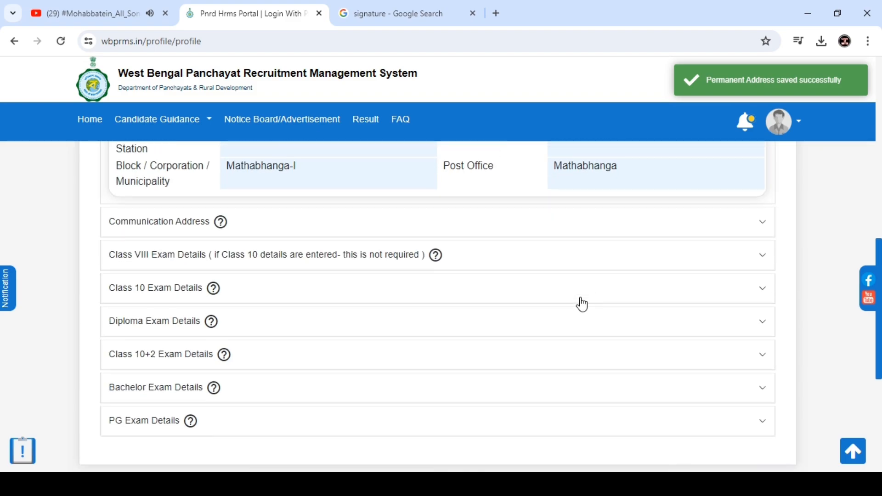
{"action": "scroll", "coordinate": [581, 301], "scroll_direction": "up", "scroll_amount": 3}
{"action": "scroll", "coordinate": [597, 281], "scroll_direction": "down", "scroll_amount": 1}
{"action": "left_click", "coordinate": [570, 301]}
Step: Copy the permanent address (post office Mathabhanga, block Mathabhanga-I) into the communication address and save it
{"action": "left_click", "coordinate": [741, 292]}
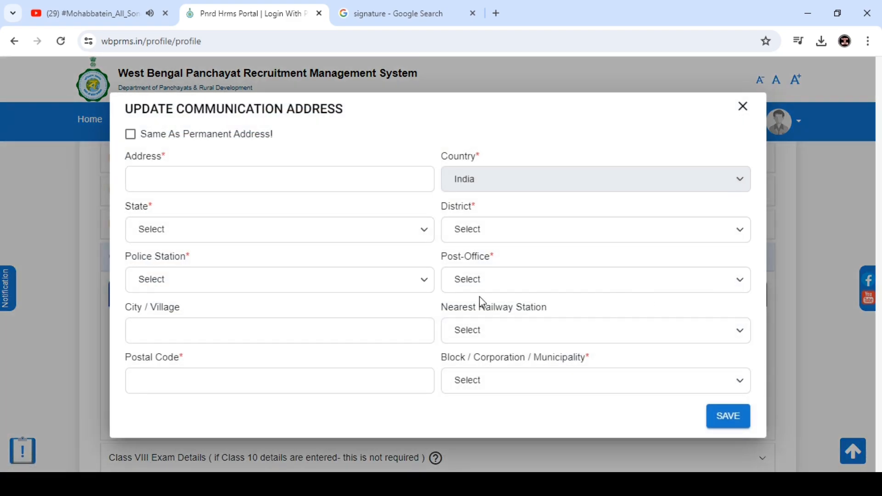
{"action": "left_click", "coordinate": [132, 136]}
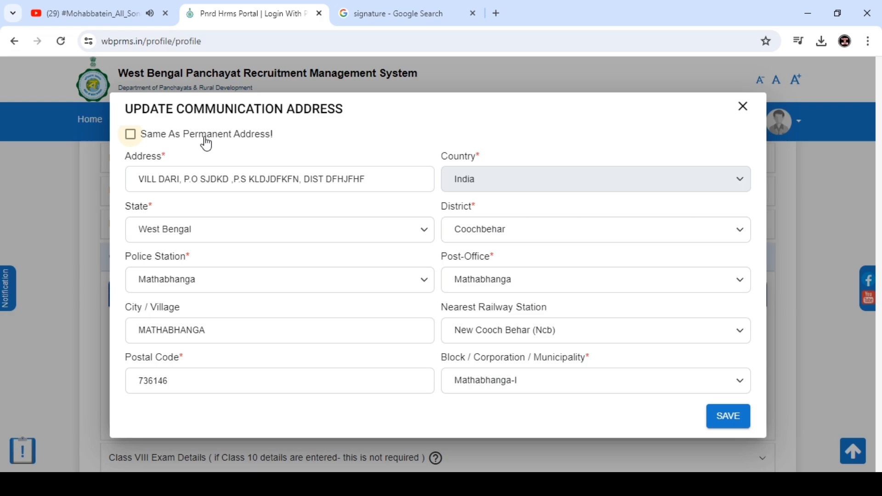
{"action": "left_click", "coordinate": [133, 137]}
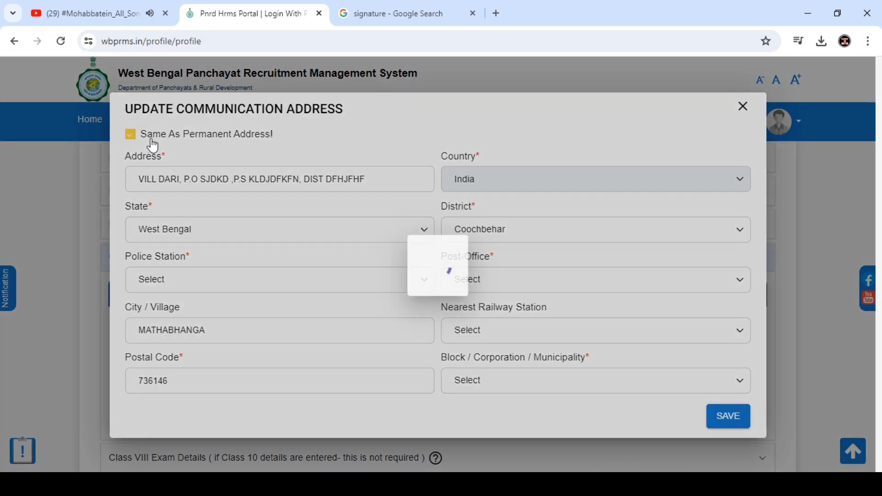
{"action": "left_click", "coordinate": [240, 137]}
{"action": "left_click", "coordinate": [130, 139]}
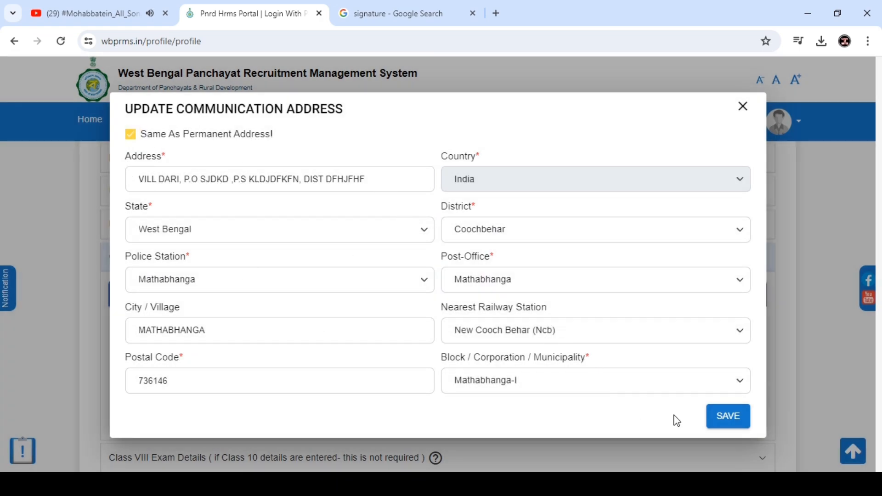
{"action": "left_click", "coordinate": [725, 415]}
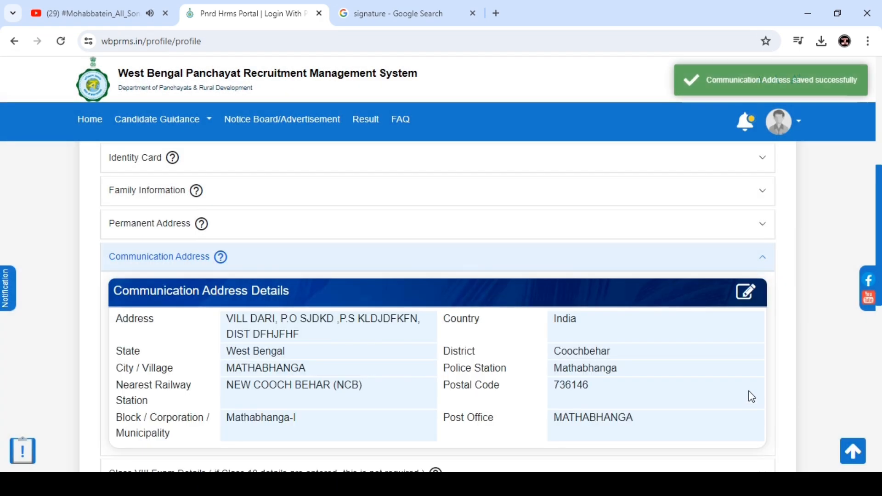
{"action": "left_click", "coordinate": [761, 262]}
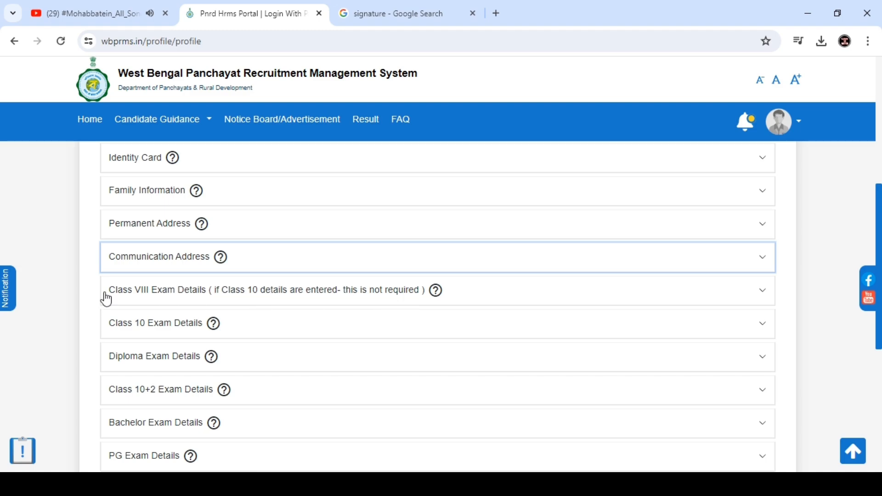
Step: Open the Class VIII exam details form and enter institution name FBHFGHNG
{"action": "left_click", "coordinate": [152, 298]}
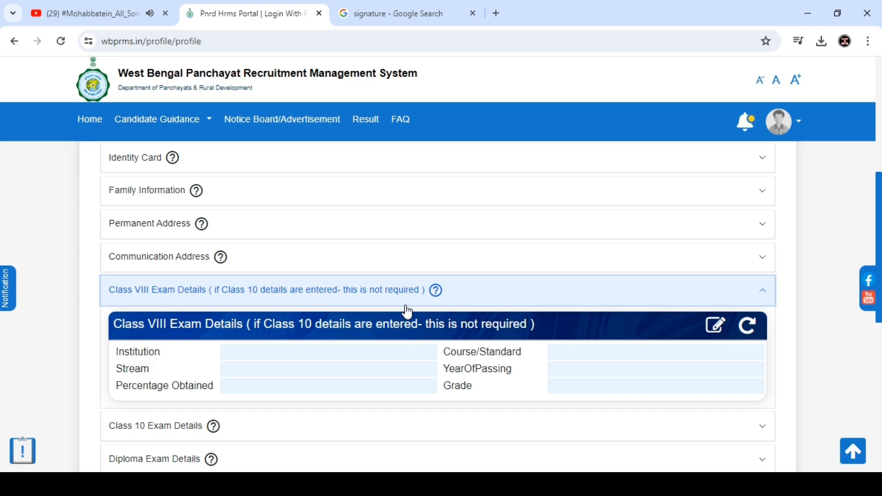
{"action": "left_click", "coordinate": [713, 326]}
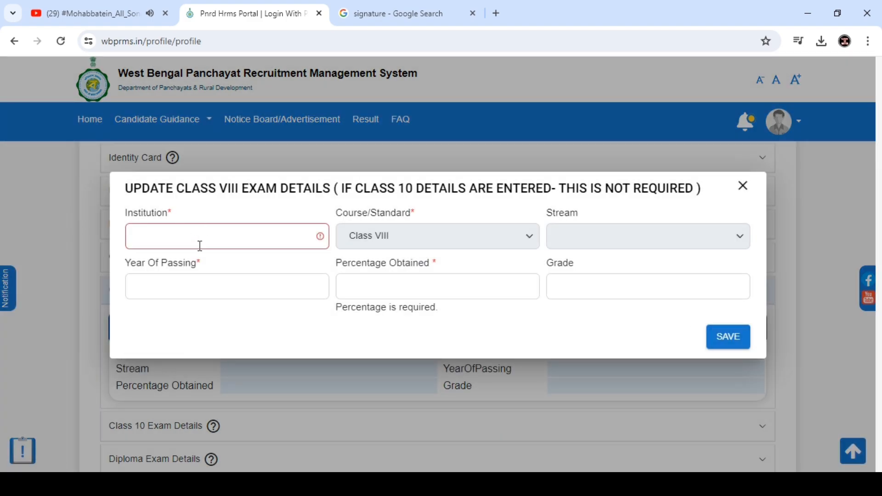
{"action": "left_click", "coordinate": [183, 247]}
{"action": "type", "text": "FBHFGHNG"}
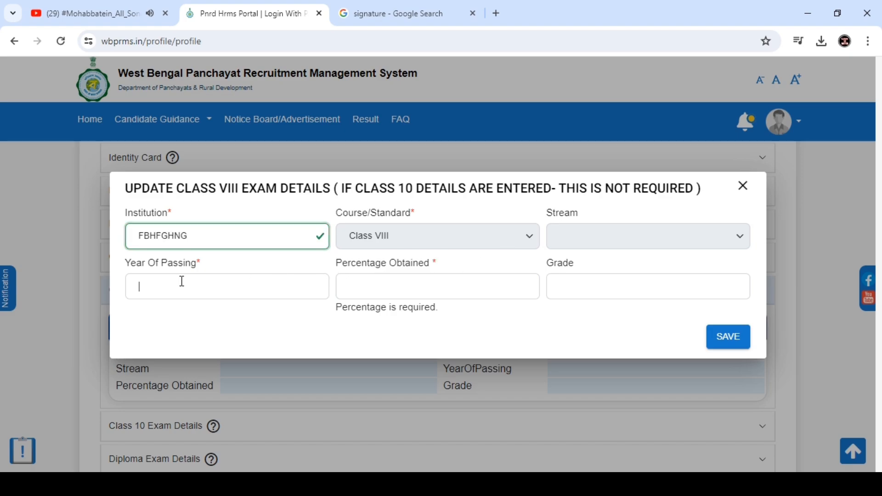
{"action": "type", "text": "2"}
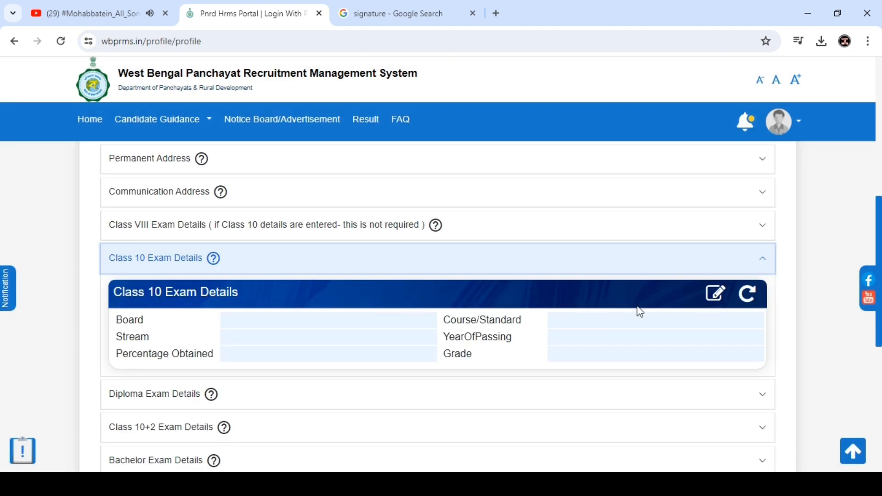
Step: Browse the Class 10 board list and the university options in the 10+2 and Bachelor forms
{"action": "left_click", "coordinate": [713, 296]}
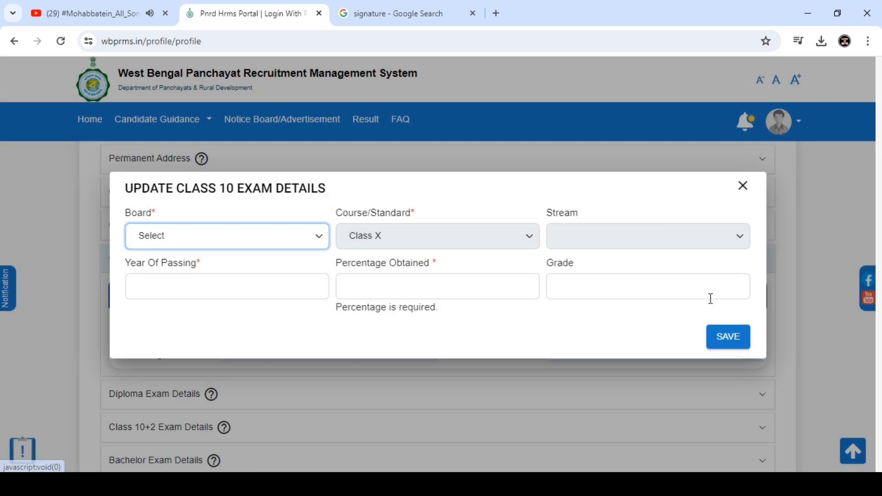
{"action": "left_click", "coordinate": [168, 241]}
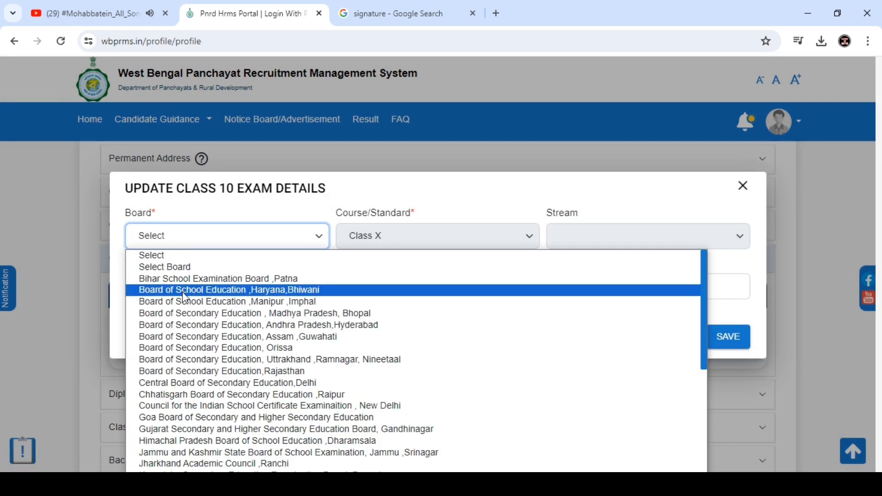
{"action": "key", "text": "w"}
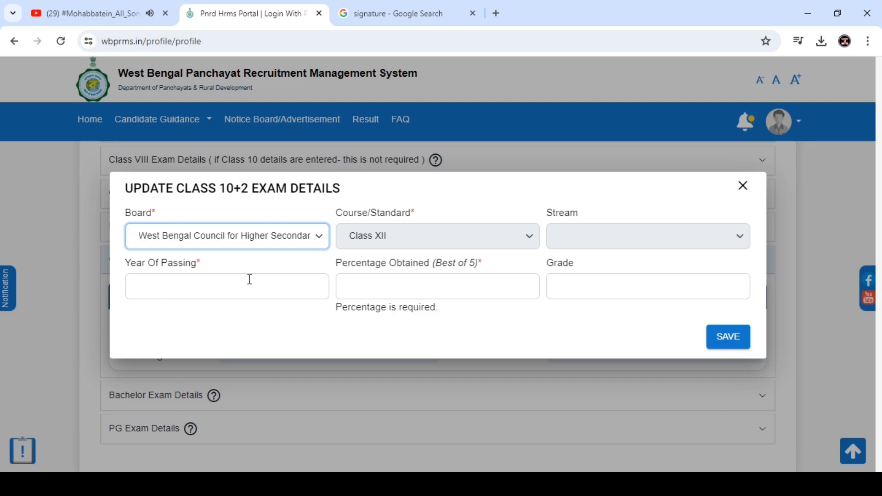
{"action": "left_click", "coordinate": [247, 285]}
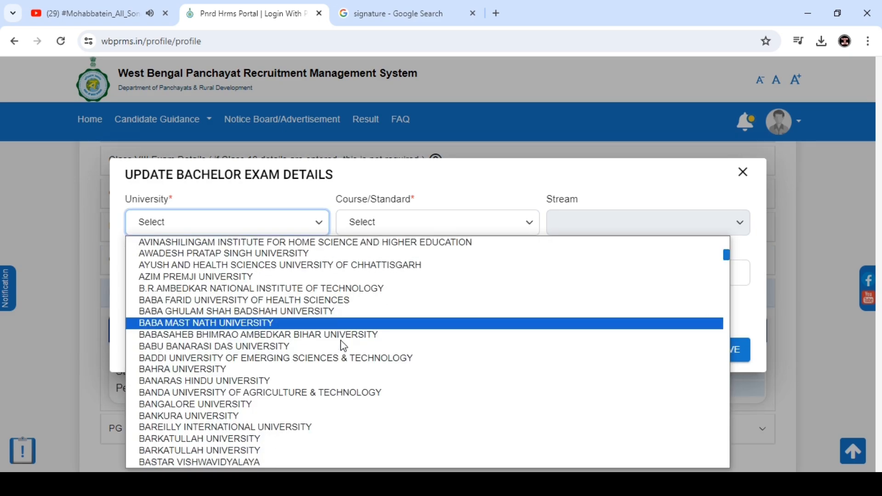
{"action": "scroll", "coordinate": [340, 344], "scroll_direction": "down", "scroll_amount": 13}
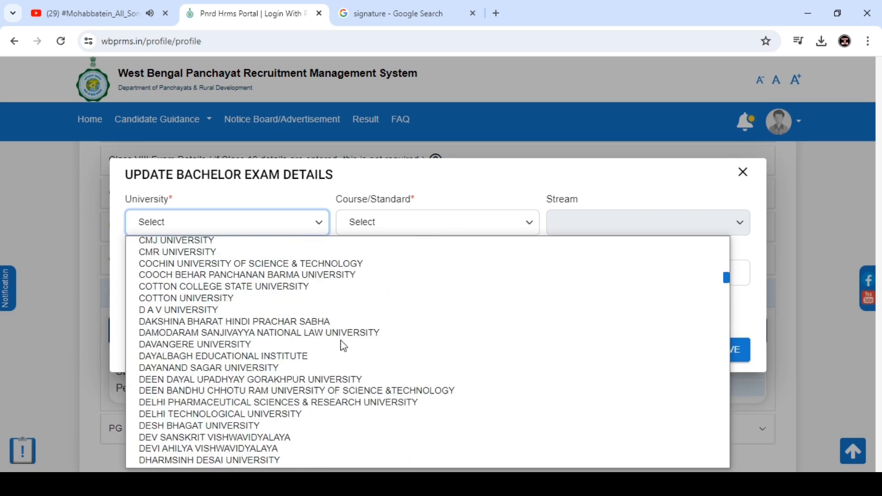
{"action": "scroll", "coordinate": [342, 345], "scroll_direction": "up", "scroll_amount": 9}
{"action": "scroll", "coordinate": [343, 345], "scroll_direction": "up", "scroll_amount": 1}
{"action": "scroll", "coordinate": [344, 346], "scroll_direction": "down", "scroll_amount": 3}
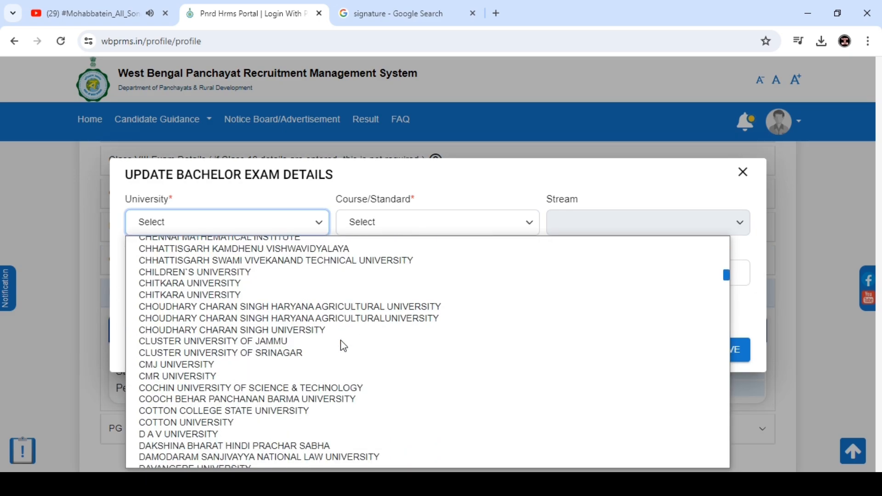
{"action": "key", "text": "c"}
{"action": "key", "text": "Down"}
{"action": "key", "text": "Down"}
{"action": "key", "text": "Down"}
{"action": "key", "text": "Down"}
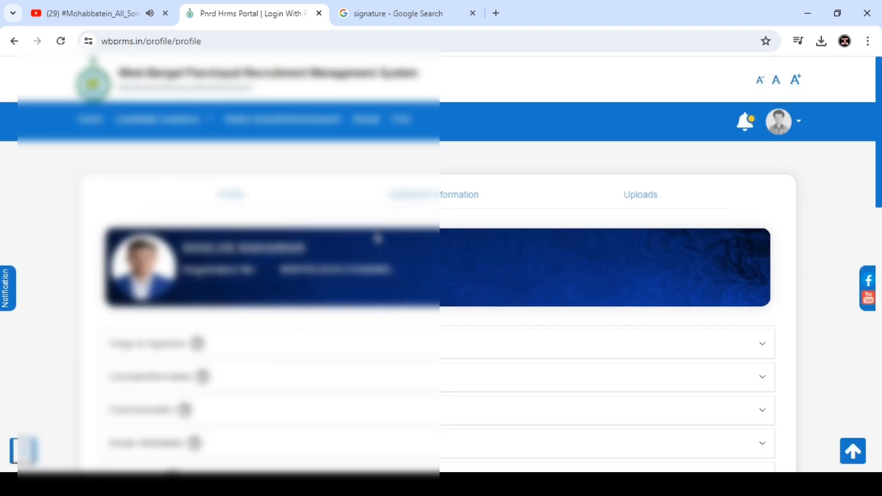
Step: Go to the candidate's Additional Information page
{"action": "left_click", "coordinate": [442, 202]}
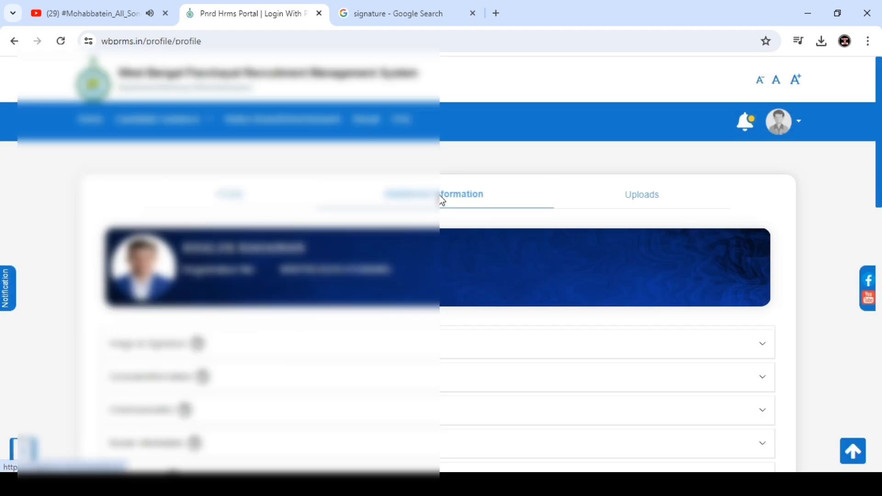
{"action": "scroll", "coordinate": [408, 239], "scroll_direction": "down", "scroll_amount": 3}
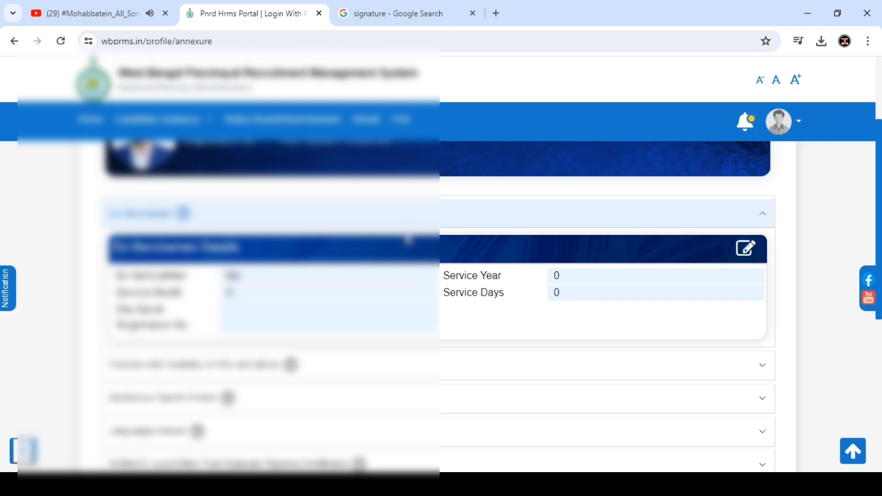
{"action": "scroll", "coordinate": [407, 237], "scroll_direction": "up", "scroll_amount": 1}
{"action": "scroll", "coordinate": [118, 304], "scroll_direction": "down", "scroll_amount": 1}
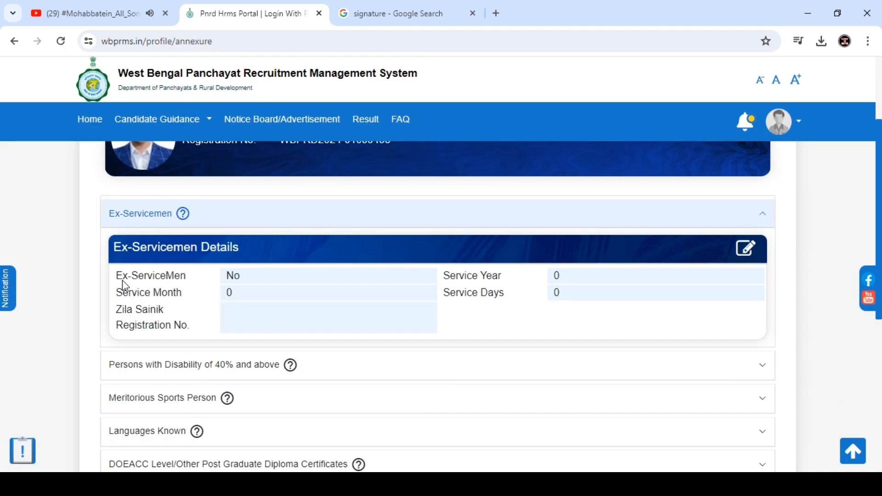
Step: Set Ex-ServiceMen to No, save it, and collapse the Ex-Servicemen section
{"action": "left_click", "coordinate": [745, 248]}
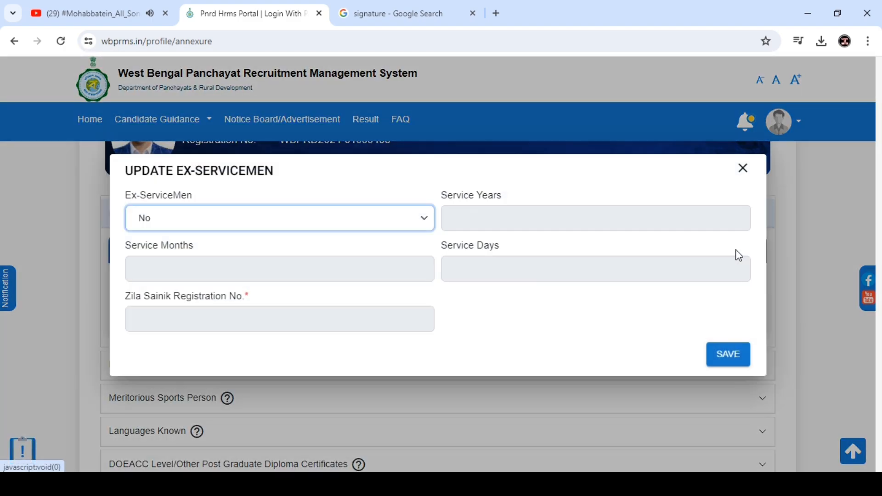
{"action": "left_click", "coordinate": [135, 209]}
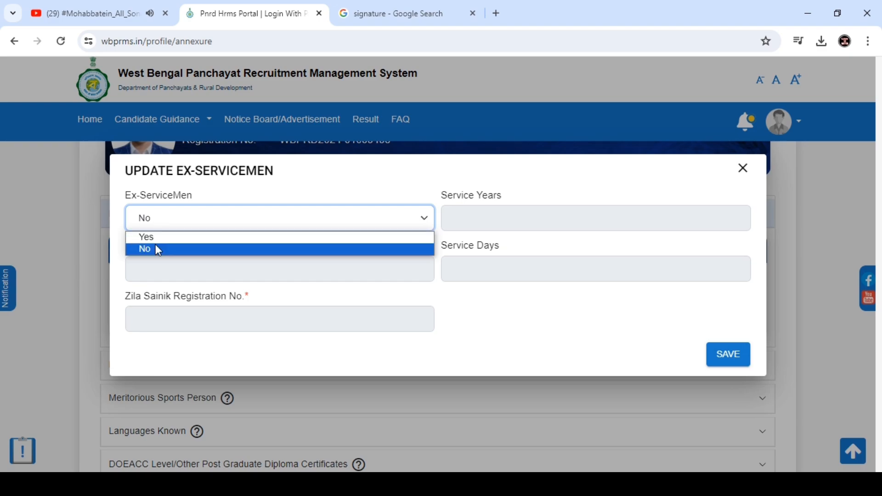
{"action": "left_click", "coordinate": [333, 238]}
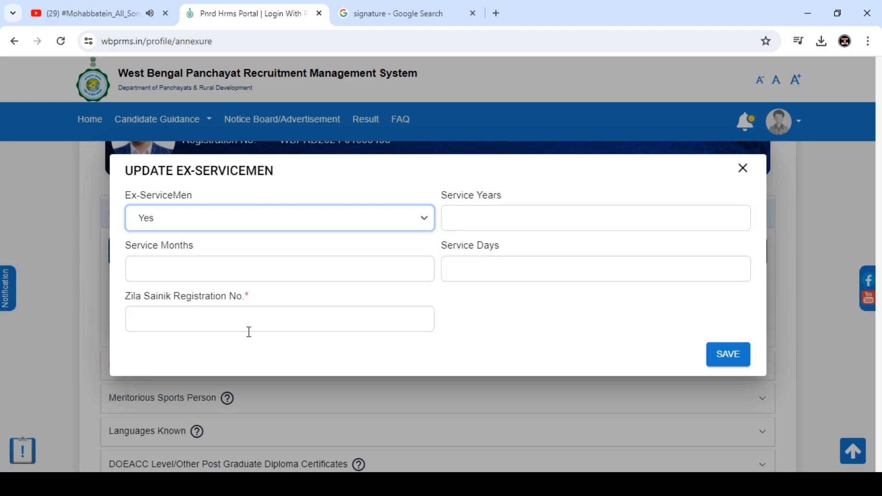
{"action": "left_click", "coordinate": [213, 218]}
{"action": "left_click", "coordinate": [177, 248]}
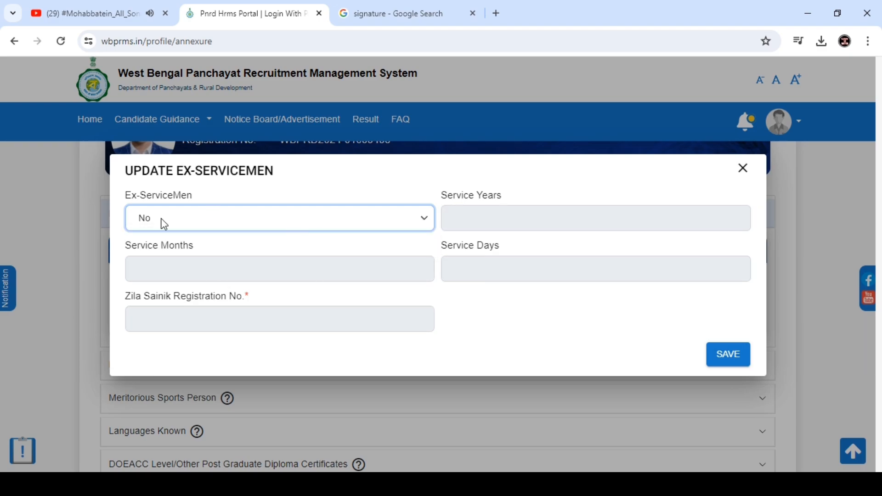
{"action": "left_click", "coordinate": [719, 363]}
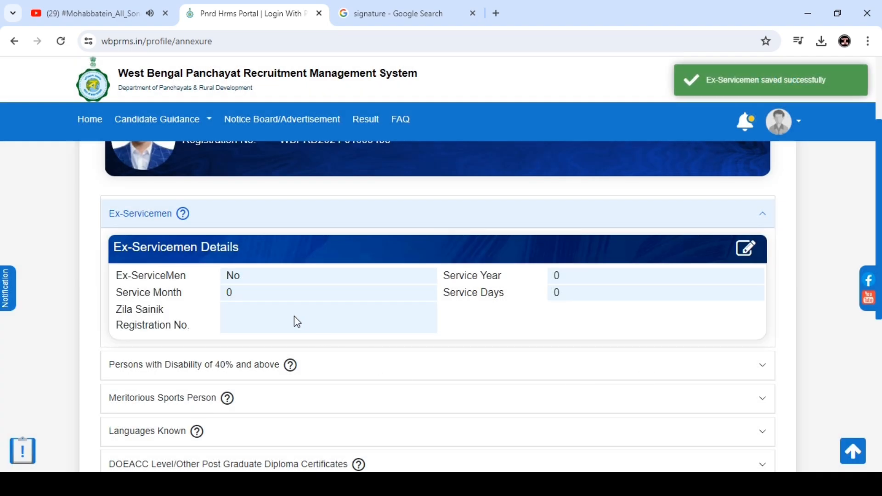
{"action": "left_click", "coordinate": [765, 158]}
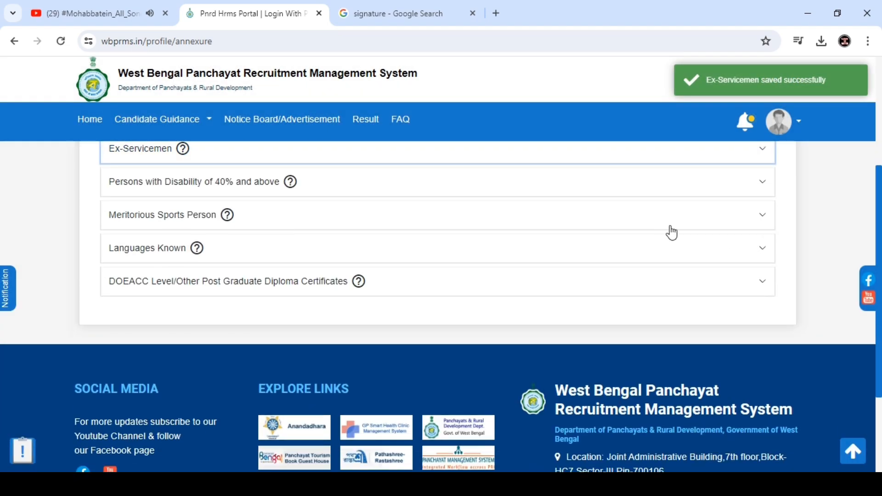
Step: Set Persons with Disability (40% and above) to No, with no disability type, and save
{"action": "scroll", "coordinate": [716, 244], "scroll_direction": "up", "scroll_amount": 1}
{"action": "left_click", "coordinate": [758, 251]}
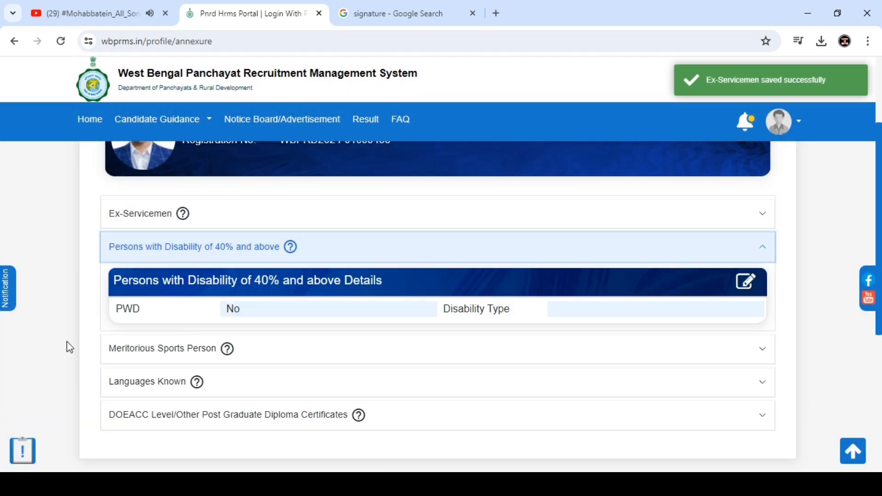
{"action": "left_click", "coordinate": [745, 283]}
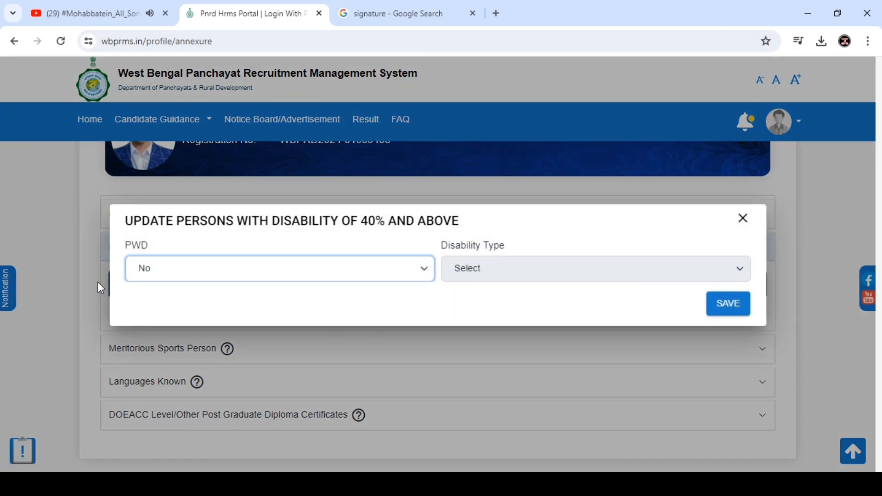
{"action": "left_click_drag", "start_coordinate": [120, 226], "coordinate": [467, 219]}
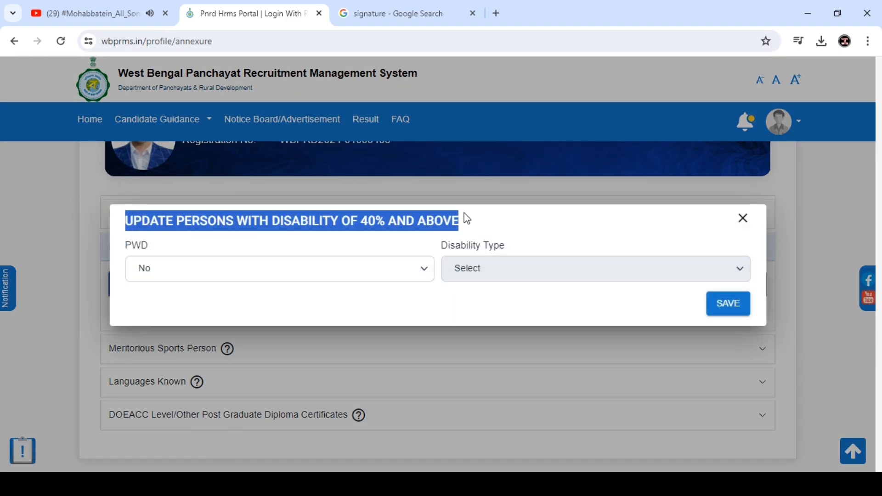
{"action": "left_click", "coordinate": [267, 277]}
{"action": "left_click", "coordinate": [196, 296]}
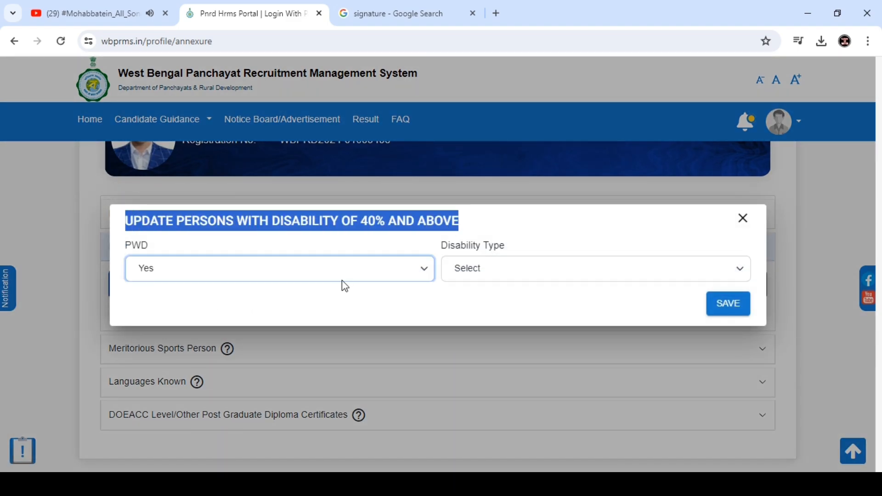
{"action": "left_click", "coordinate": [465, 268]}
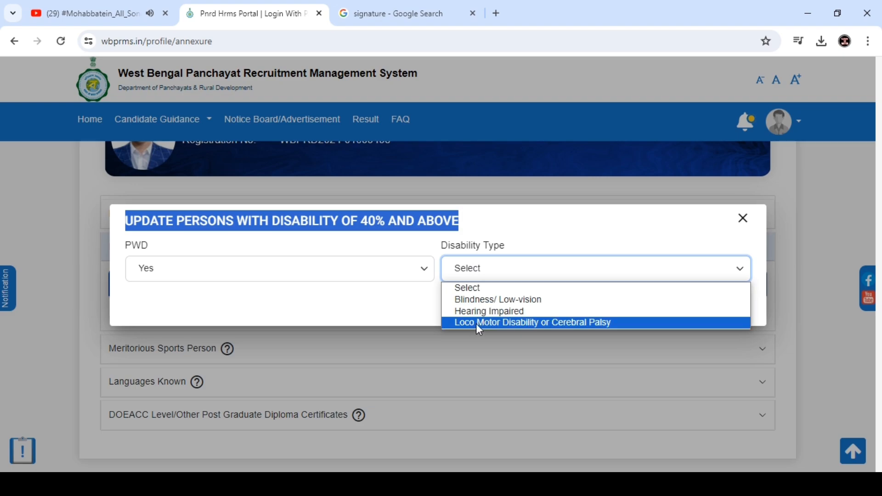
{"action": "left_click", "coordinate": [399, 302]}
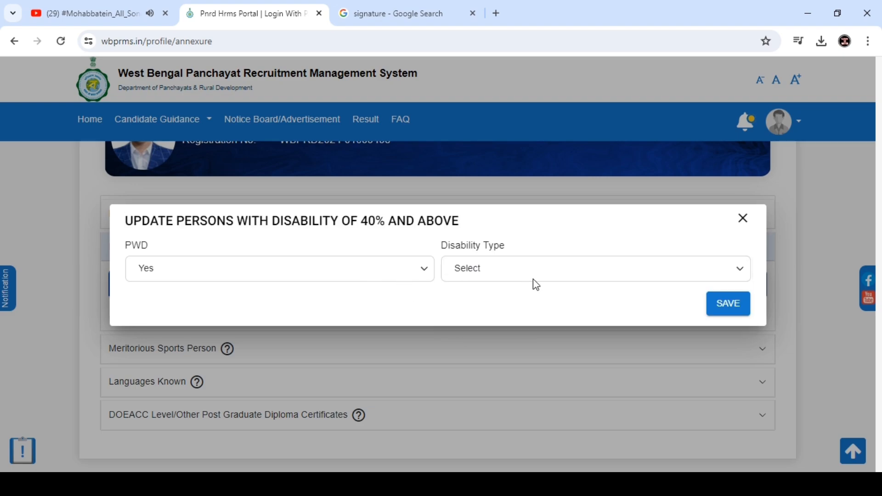
{"action": "left_click", "coordinate": [502, 274]}
{"action": "left_click", "coordinate": [280, 276]}
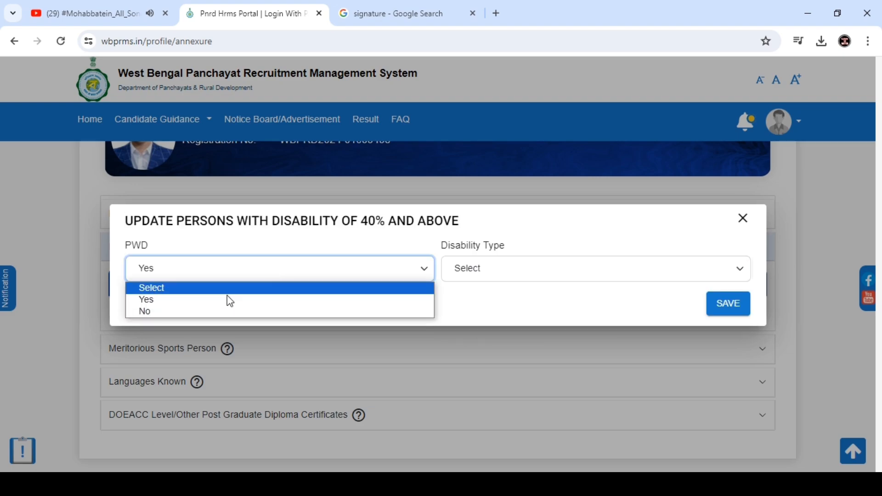
{"action": "left_click", "coordinate": [192, 312]}
{"action": "left_click", "coordinate": [739, 312]}
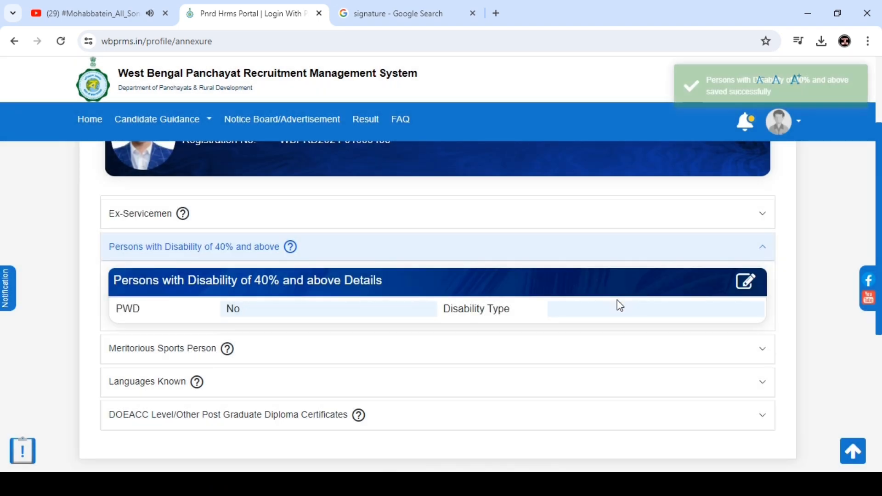
{"action": "left_click", "coordinate": [753, 252]}
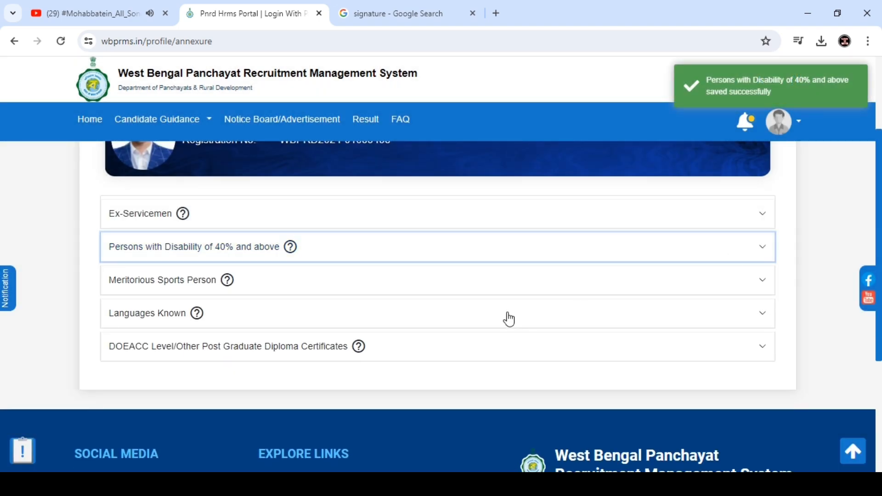
Step: Try marking the candidate as a meritorious sports person with International Competition and Kabadi
{"action": "left_click", "coordinate": [760, 281]}
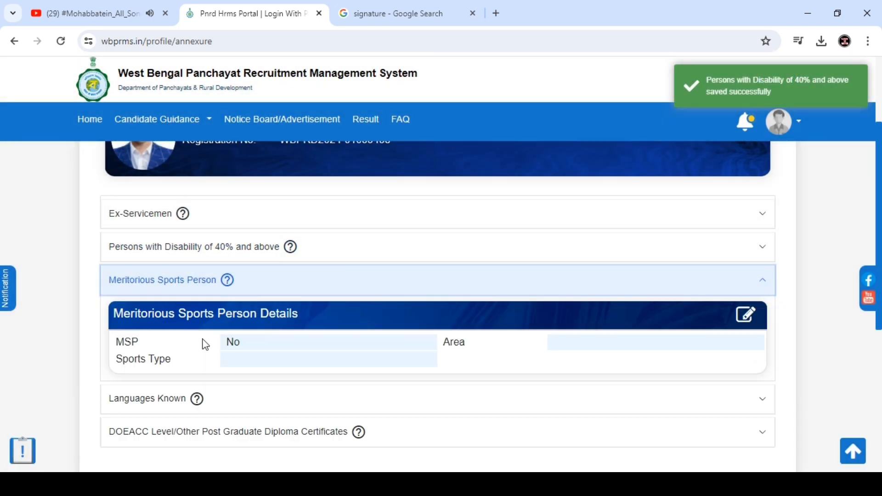
{"action": "left_click", "coordinate": [744, 315]}
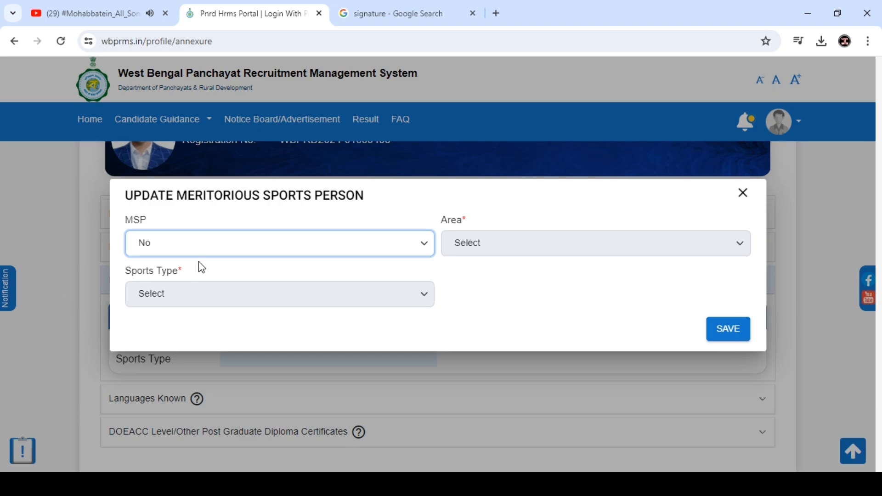
{"action": "left_click", "coordinate": [179, 244]}
{"action": "left_click", "coordinate": [175, 274]}
{"action": "left_click", "coordinate": [533, 246]}
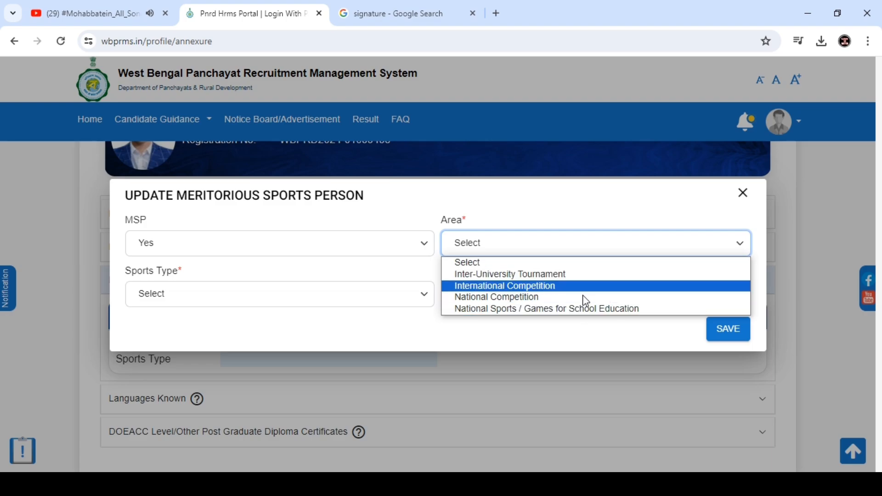
{"action": "left_click", "coordinate": [512, 287]}
{"action": "left_click", "coordinate": [236, 296]}
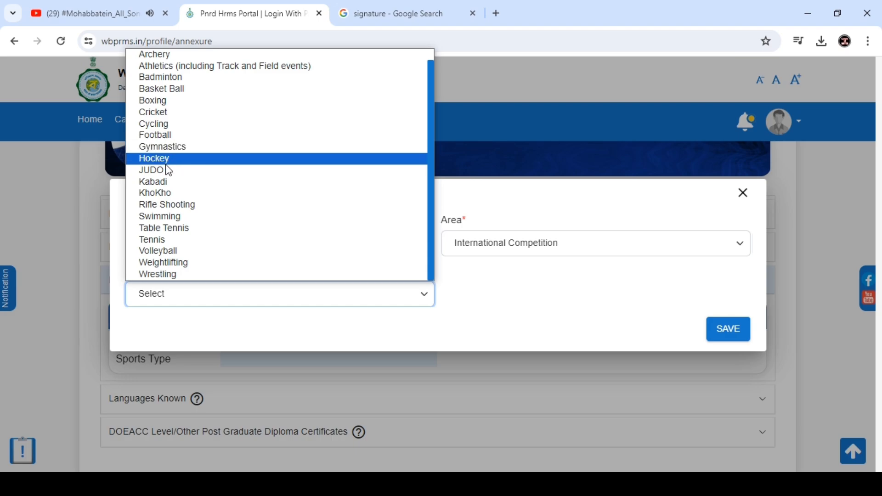
{"action": "left_click", "coordinate": [166, 183]}
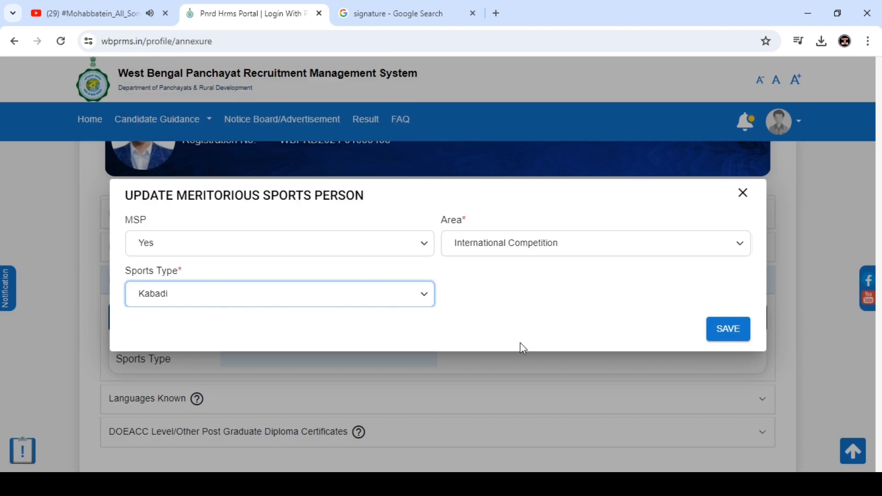
Step: Change MSP back to No and save the Meritorious Sports Person details
{"action": "left_click", "coordinate": [170, 235]}
{"action": "left_click", "coordinate": [168, 284]}
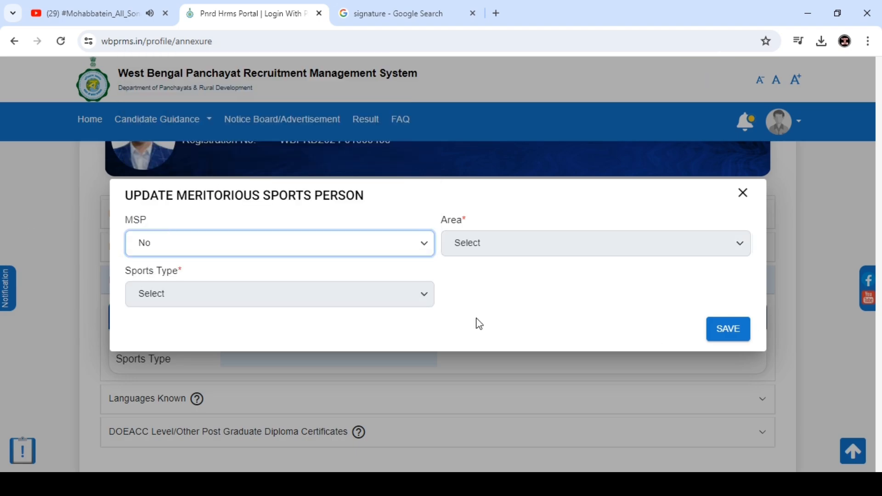
{"action": "left_click", "coordinate": [732, 332]}
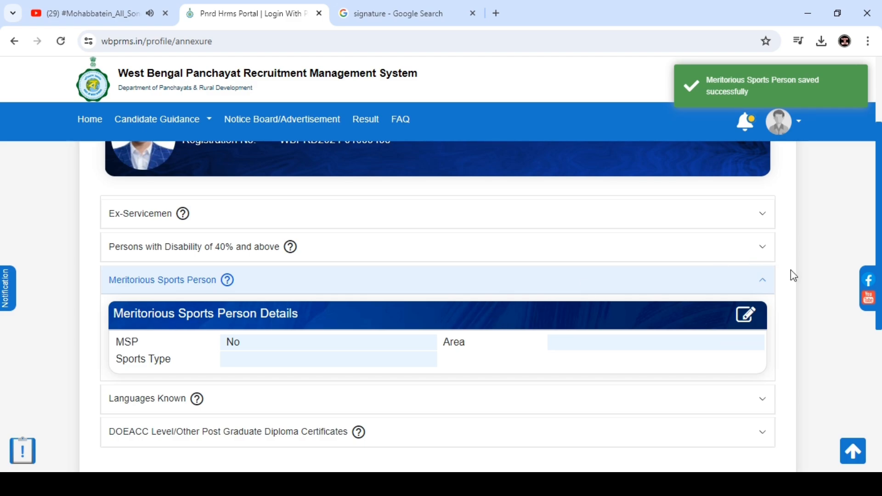
{"action": "left_click", "coordinate": [765, 283]}
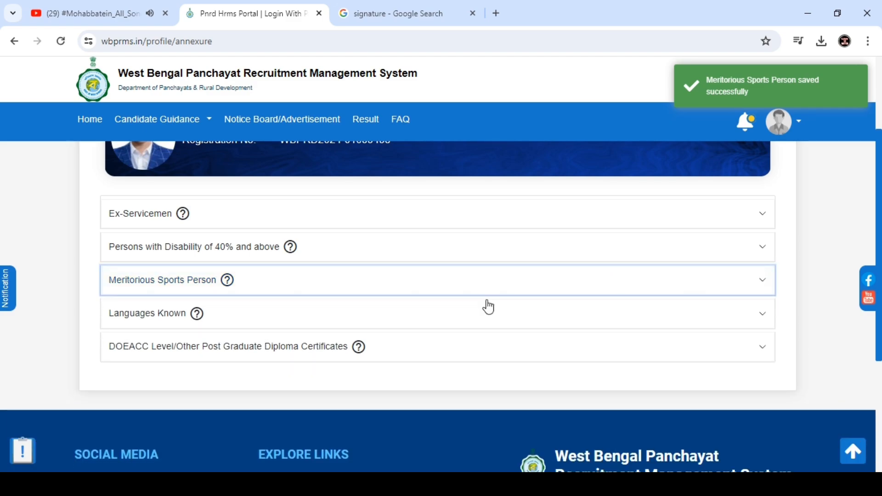
{"action": "left_click", "coordinate": [410, 319]}
Step: Set Bengali Speak, Write and Read to Yes and save
{"action": "scroll", "coordinate": [528, 289], "scroll_direction": "down", "scroll_amount": 3}
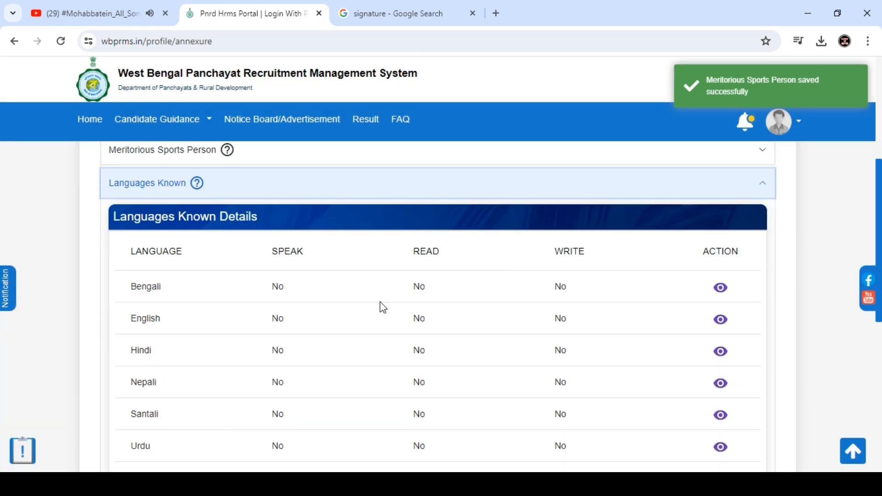
{"action": "scroll", "coordinate": [138, 284], "scroll_direction": "down", "scroll_amount": 2}
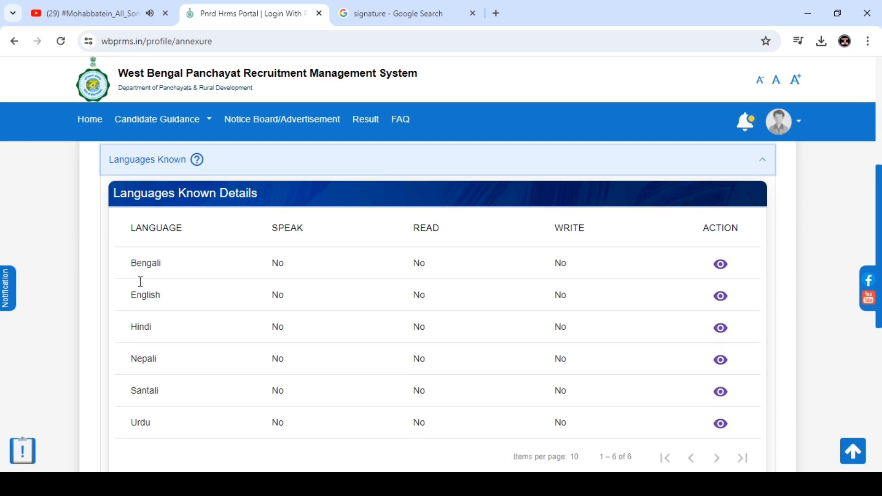
{"action": "left_click", "coordinate": [720, 223]}
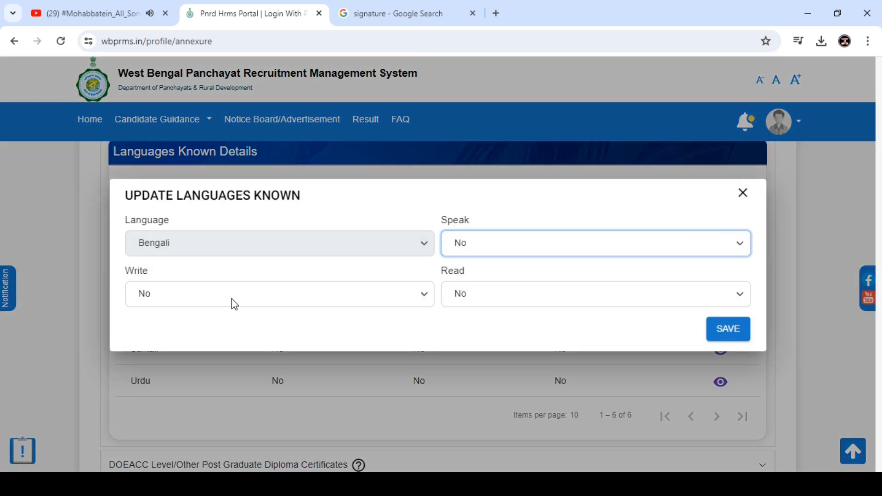
{"action": "left_click", "coordinate": [491, 242]}
{"action": "left_click", "coordinate": [473, 261]}
{"action": "left_click", "coordinate": [338, 291]}
{"action": "left_click", "coordinate": [349, 312]}
{"action": "left_click", "coordinate": [471, 289]}
{"action": "left_click", "coordinate": [478, 312]}
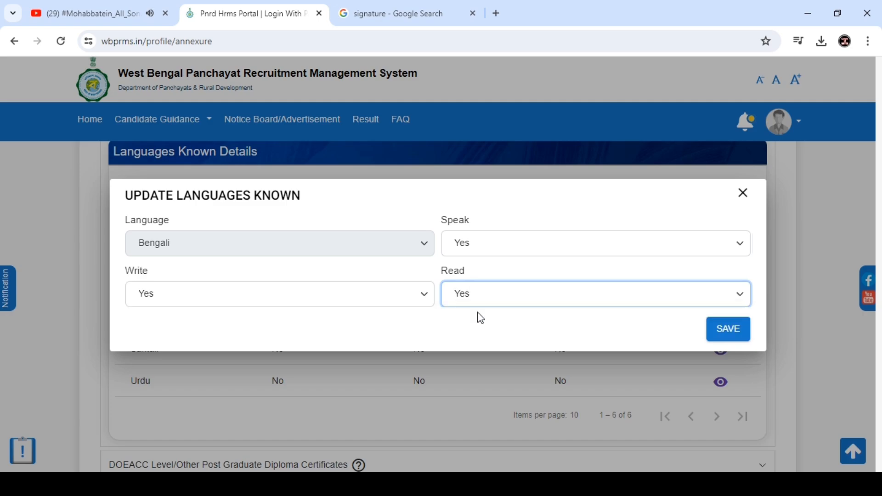
{"action": "left_click", "coordinate": [735, 330]}
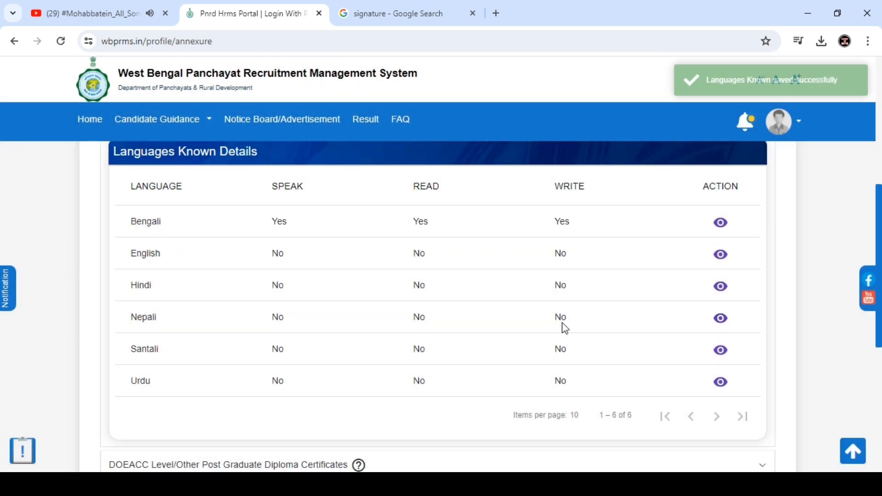
Step: Set English Speak, Write and Read to Yes and save
{"action": "left_click", "coordinate": [717, 255]}
{"action": "left_click", "coordinate": [521, 243]}
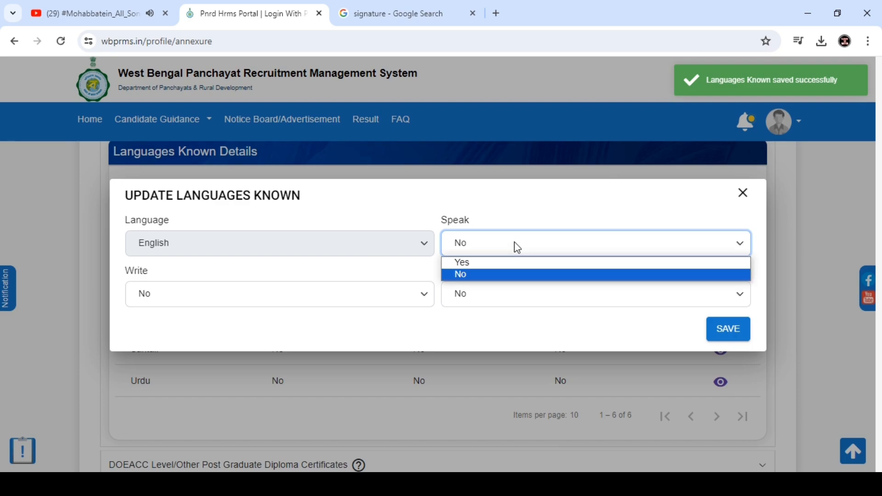
{"action": "left_click", "coordinate": [464, 262]}
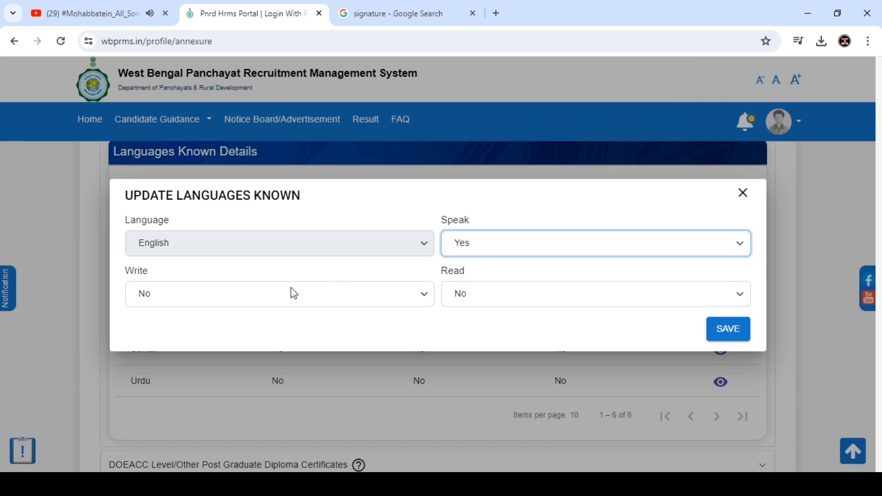
{"action": "left_click", "coordinate": [157, 304]}
{"action": "left_click", "coordinate": [154, 310]}
{"action": "left_click", "coordinate": [451, 295]}
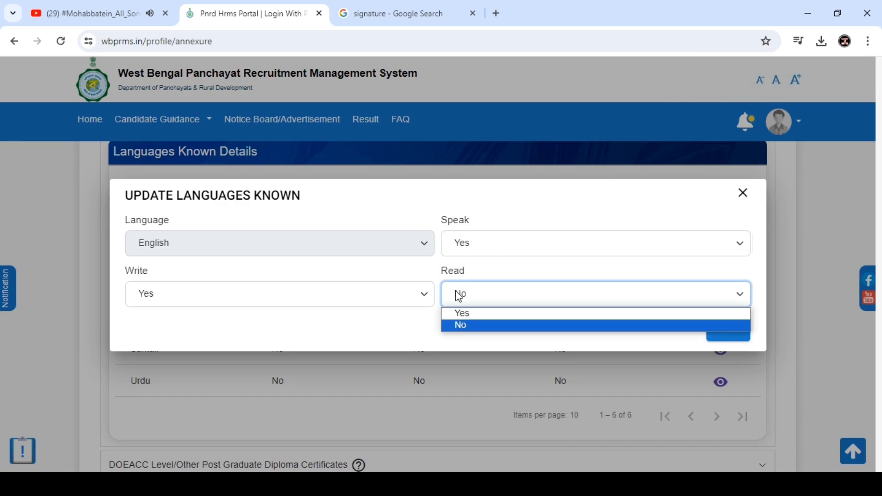
{"action": "left_click", "coordinate": [477, 313]}
{"action": "left_click", "coordinate": [730, 328]}
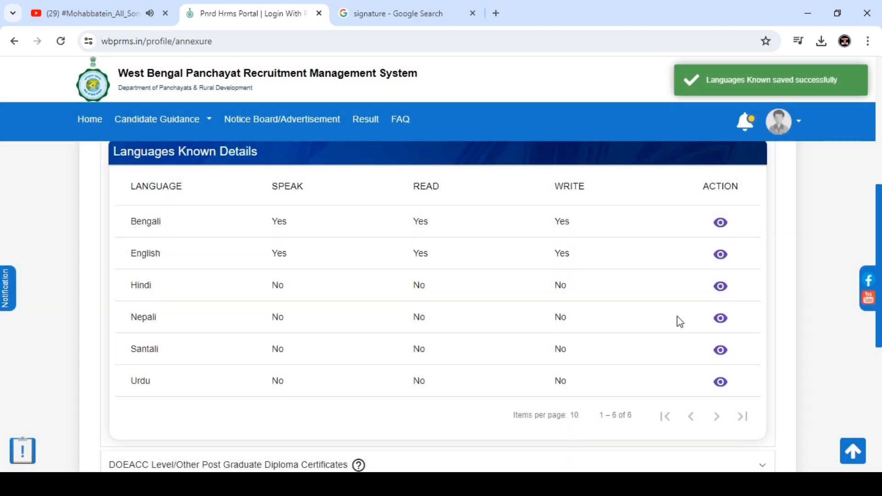
Step: Set Hindi Speak to Yes with Write left at No, then expand the DOEACC certificates section
{"action": "left_click", "coordinate": [719, 288]}
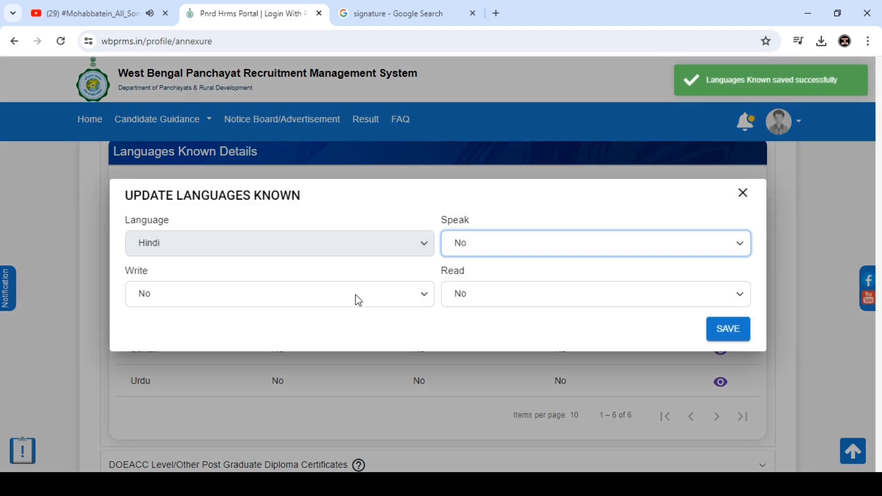
{"action": "left_click", "coordinate": [465, 249]}
{"action": "left_click", "coordinate": [471, 263]}
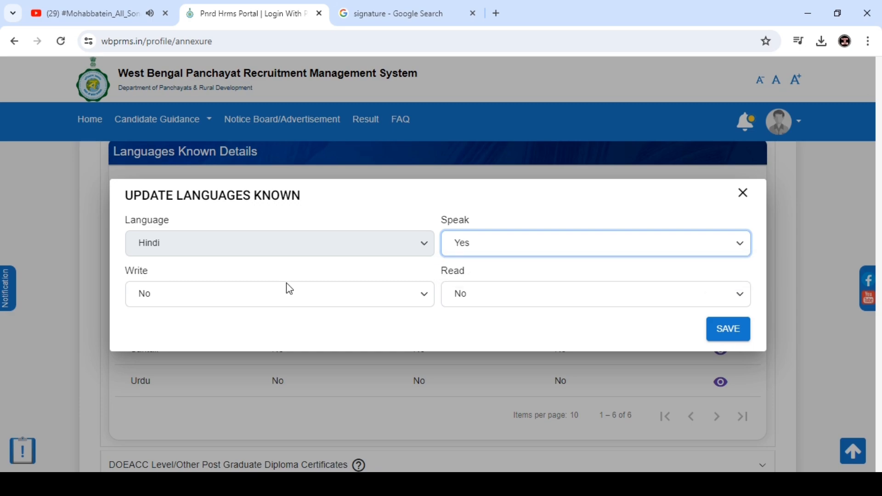
{"action": "left_click", "coordinate": [202, 297]}
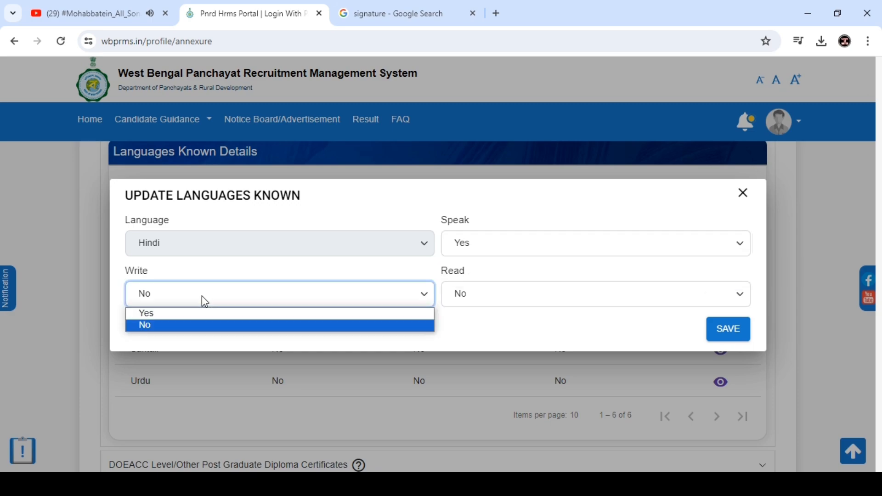
{"action": "left_click", "coordinate": [179, 327]}
{"action": "left_click", "coordinate": [472, 298]}
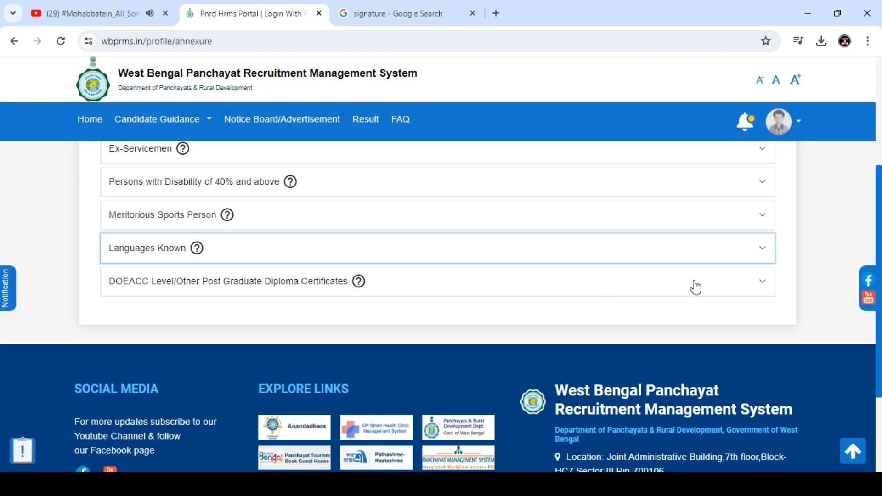
{"action": "left_click", "coordinate": [693, 285]}
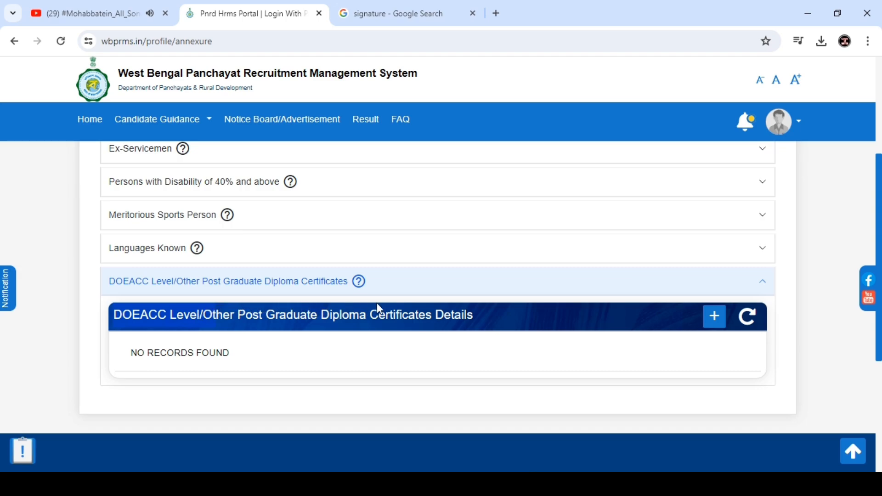
{"action": "left_click", "coordinate": [711, 320]}
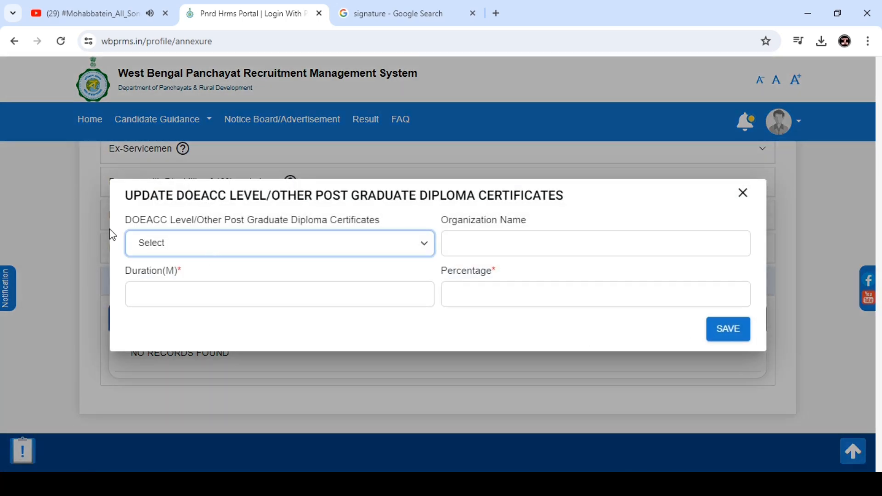
{"action": "left_click", "coordinate": [121, 204]}
{"action": "left_click_drag", "start_coordinate": [123, 205], "coordinate": [567, 201]}
{"action": "left_click_drag", "start_coordinate": [126, 235], "coordinate": [394, 216]}
{"action": "left_click", "coordinate": [395, 217]}
{"action": "left_click", "coordinate": [254, 252]}
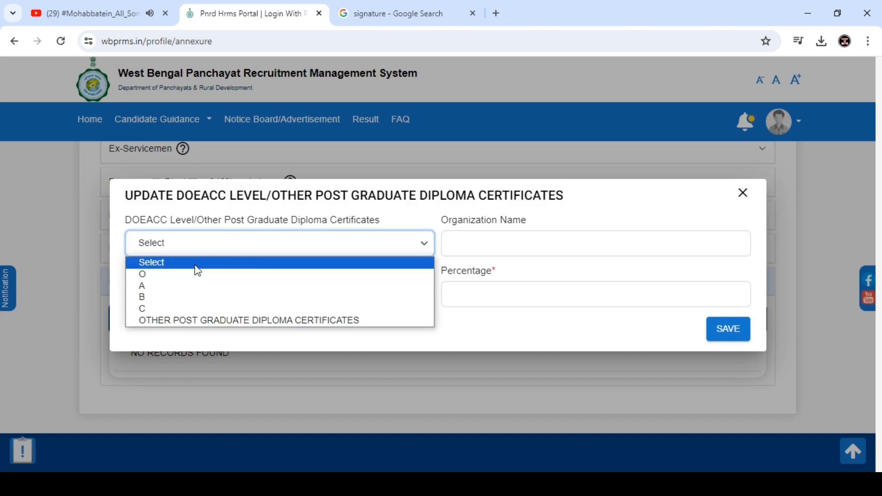
{"action": "left_click", "coordinate": [820, 196]}
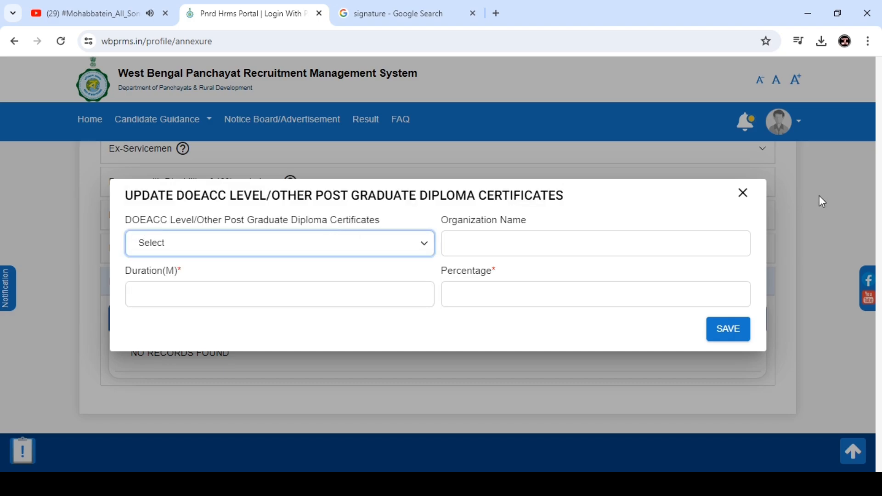
{"action": "left_click", "coordinate": [744, 193]}
Step: Review the Uploads tab's List of Documents, including Identity Proof - Voter Card and OBC-A Certificate
{"action": "scroll", "coordinate": [519, 295], "scroll_direction": "up", "scroll_amount": 5}
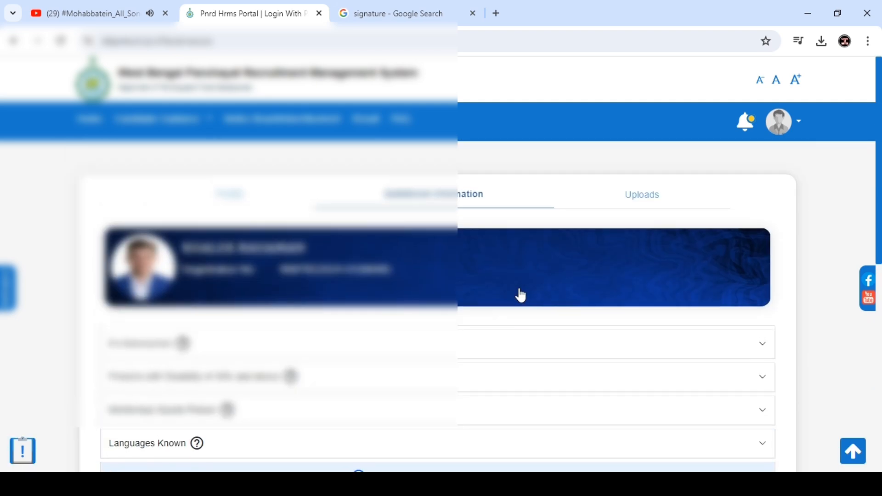
{"action": "left_click", "coordinate": [637, 201]}
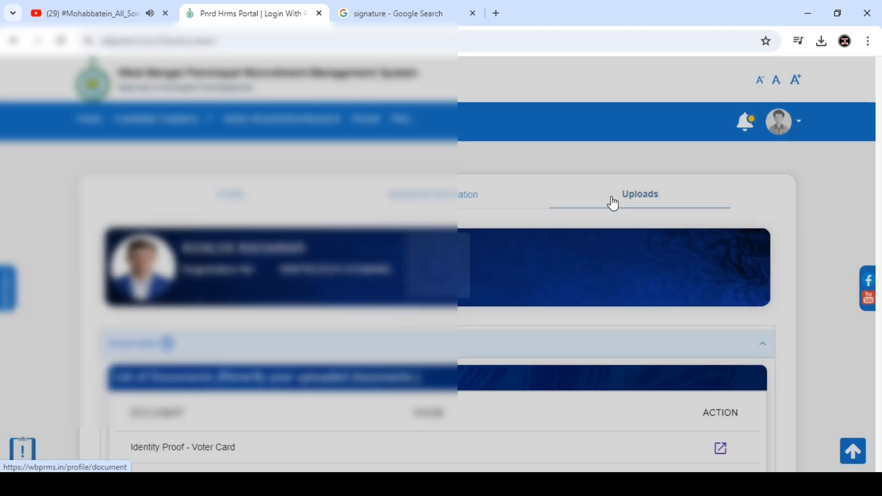
{"action": "scroll", "coordinate": [592, 267], "scroll_direction": "down", "scroll_amount": 4}
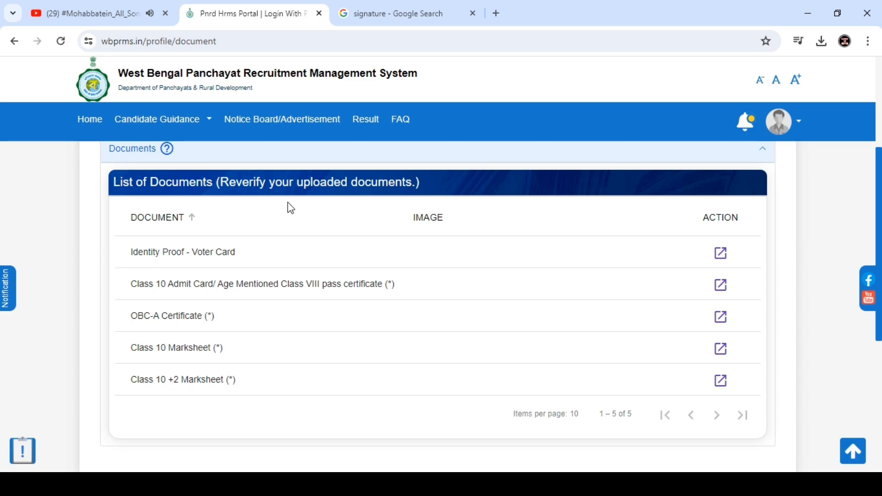
{"action": "scroll", "coordinate": [287, 202], "scroll_direction": "up", "scroll_amount": 4}
{"action": "scroll", "coordinate": [289, 207], "scroll_direction": "down", "scroll_amount": 4}
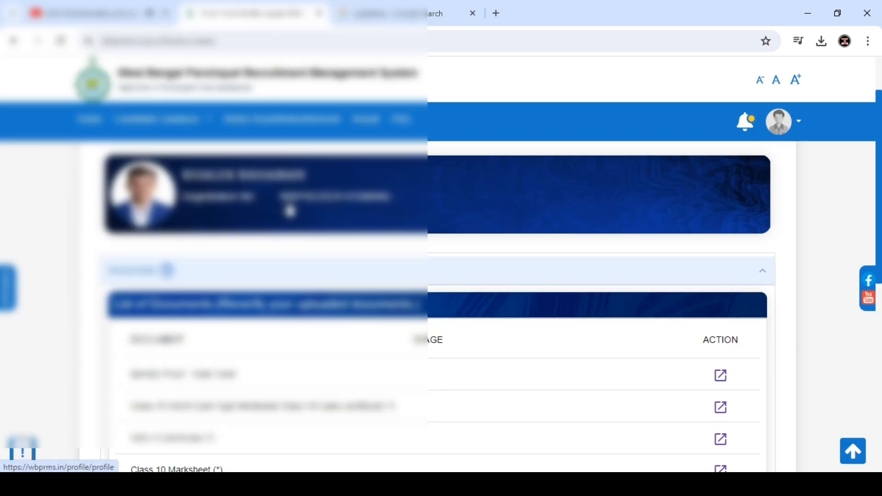